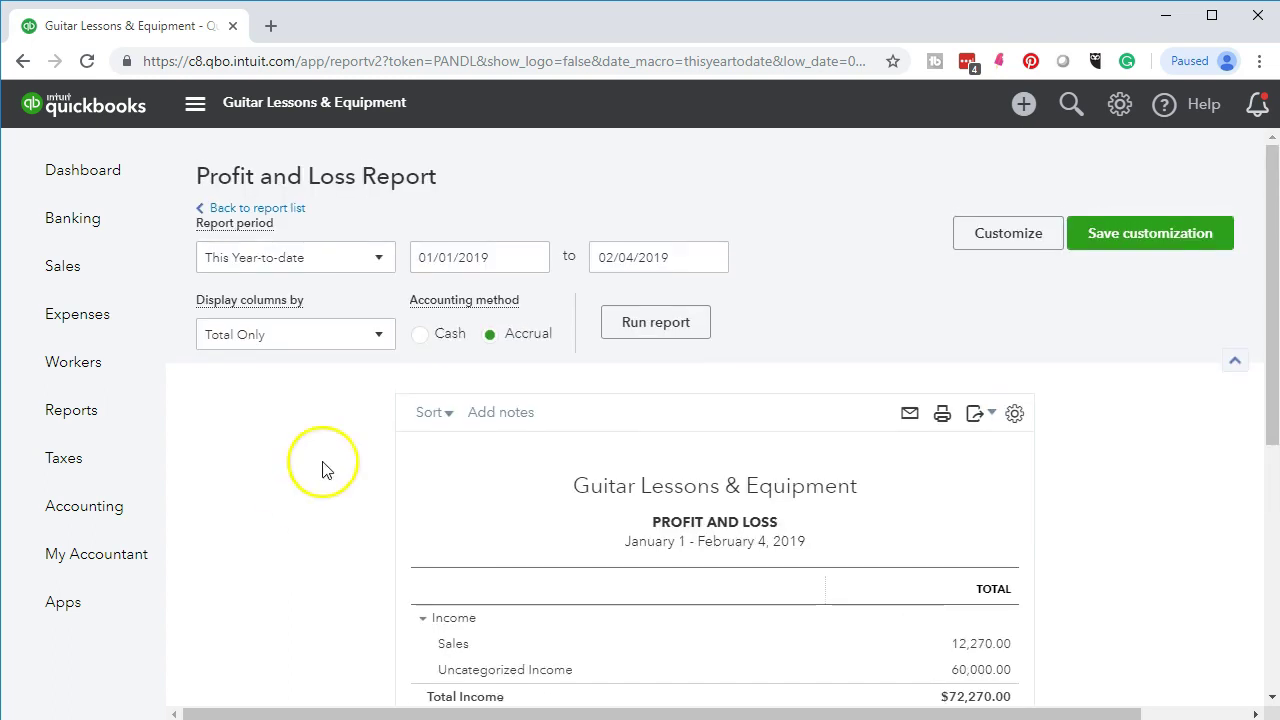
Step: Run the Profit and Loss report for the custom period 01/01/2019 to 02/28/2019
left_click_drag(500, 263, 390, 229)
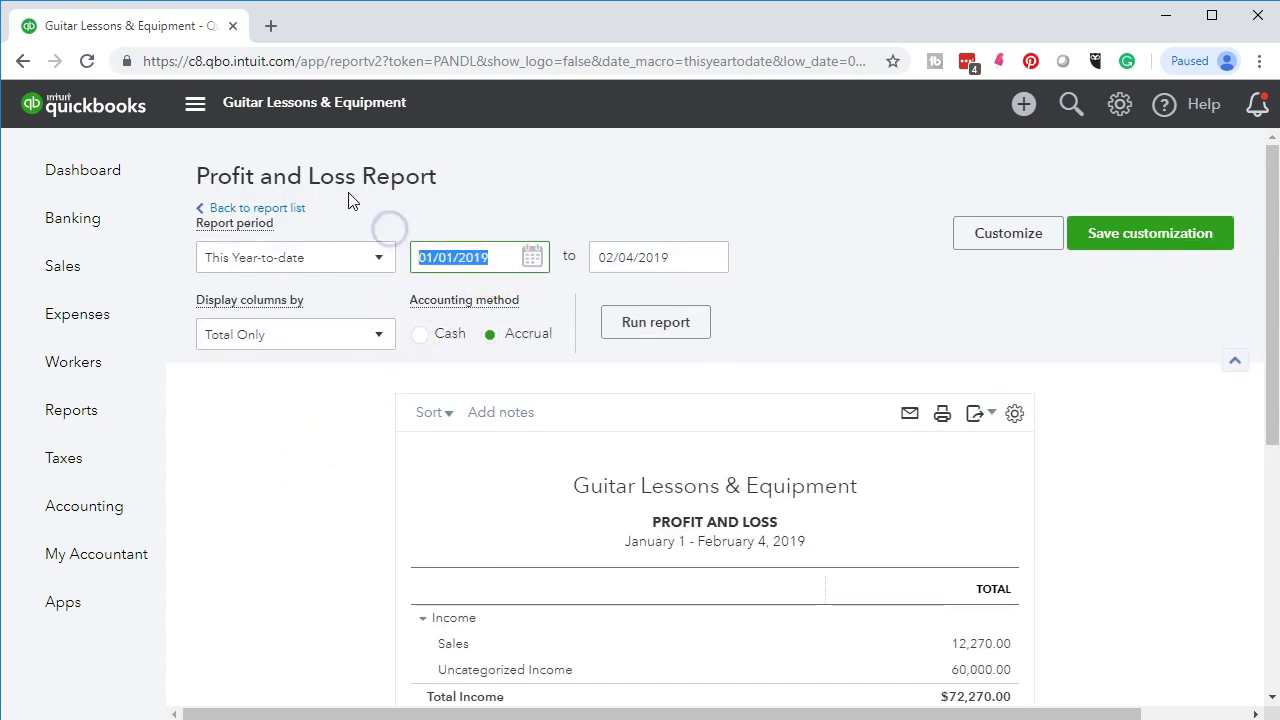
type("010119")
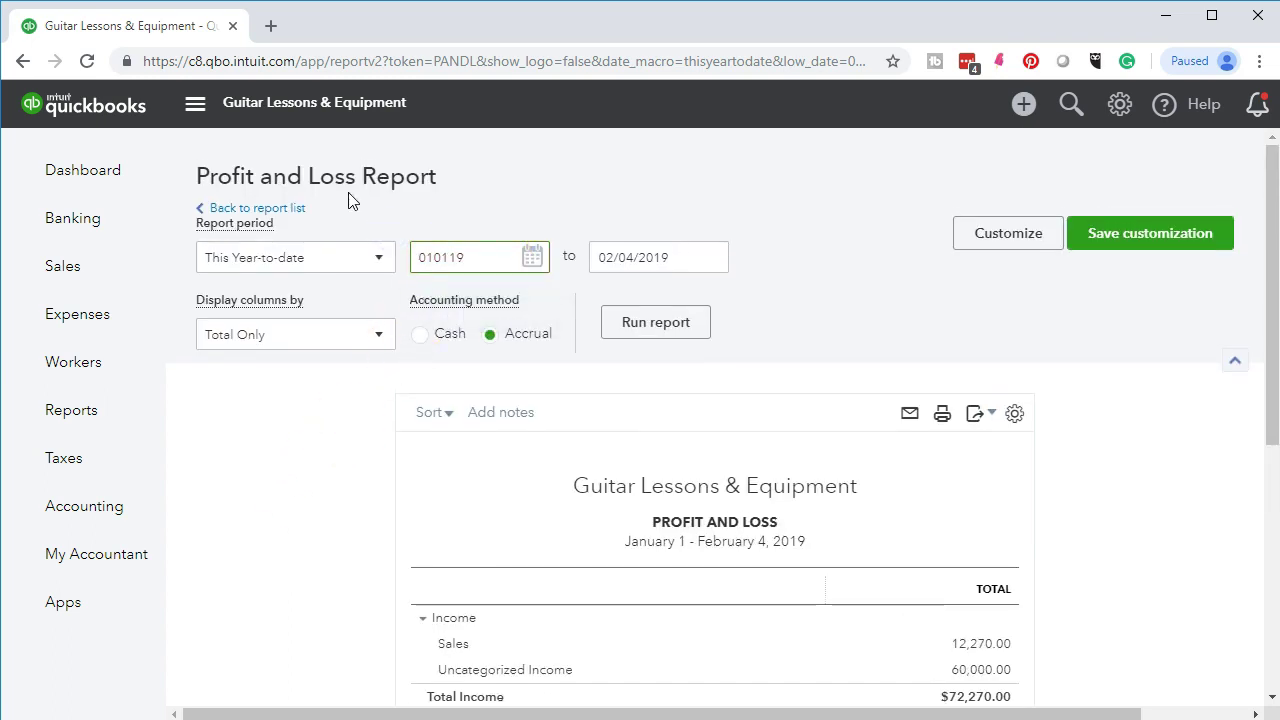
key("Tab")
type("02/28/20")
type("19")
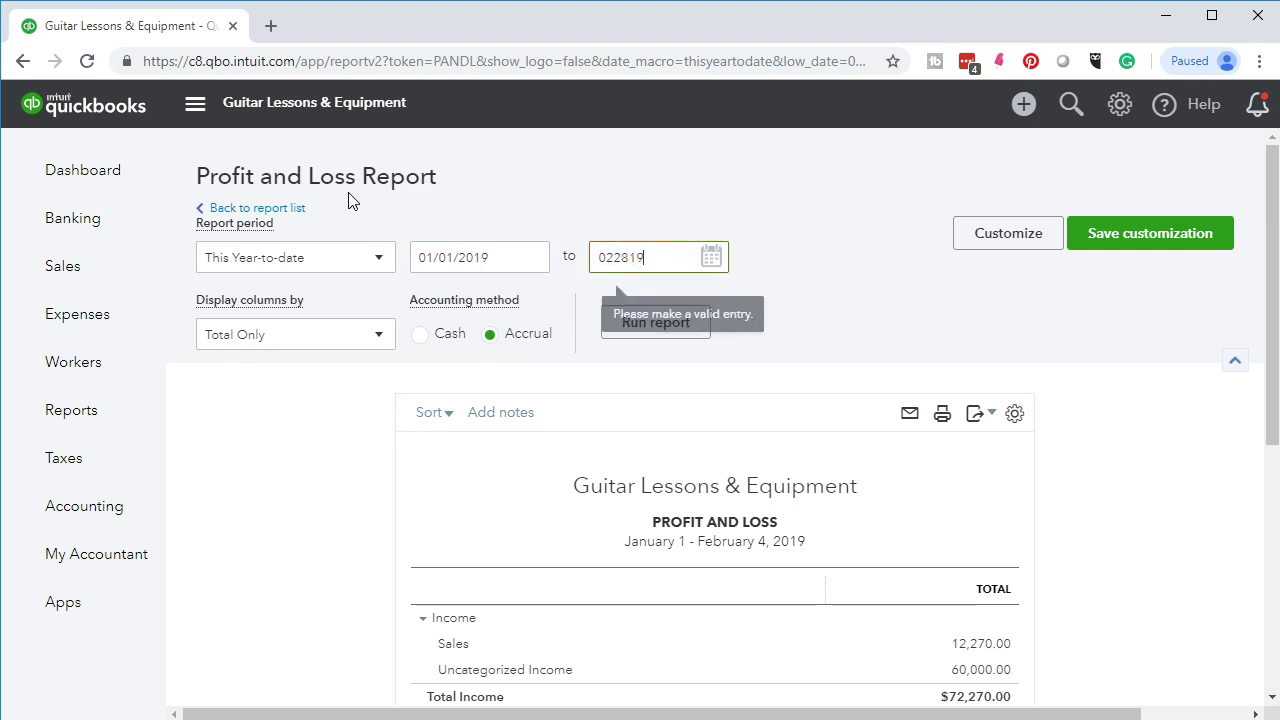
key("Tab")
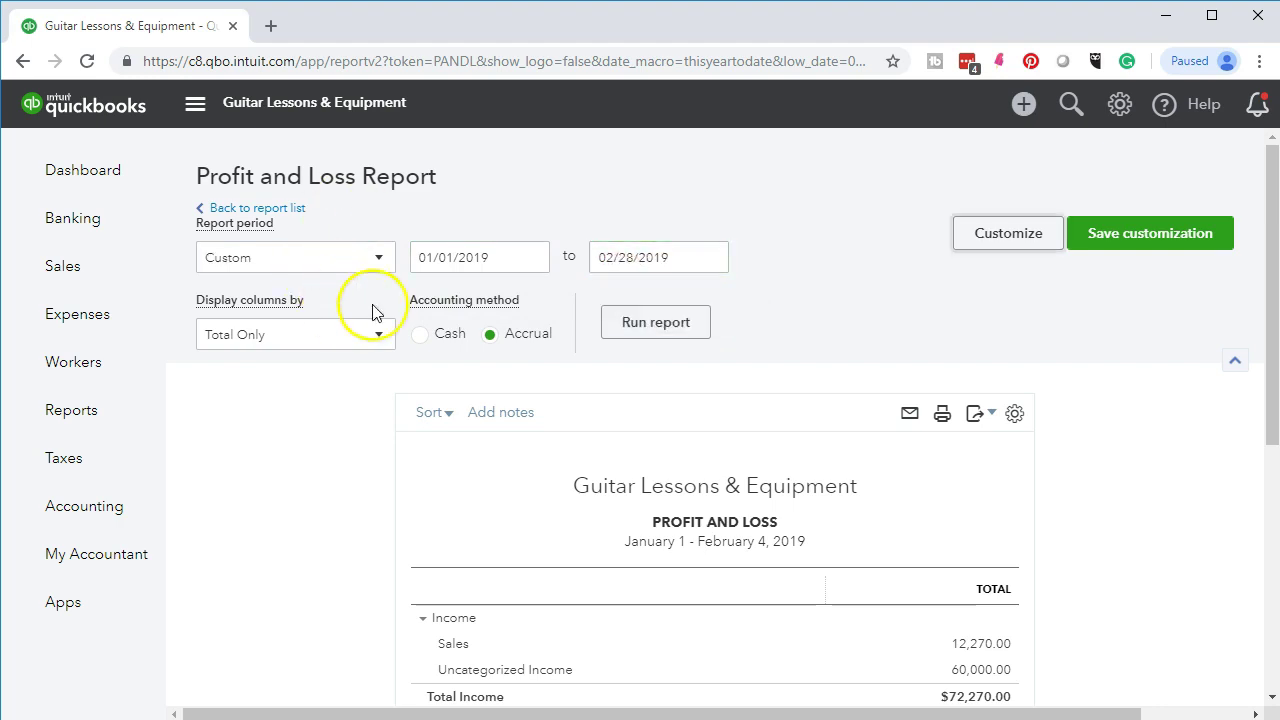
left_click(615, 337)
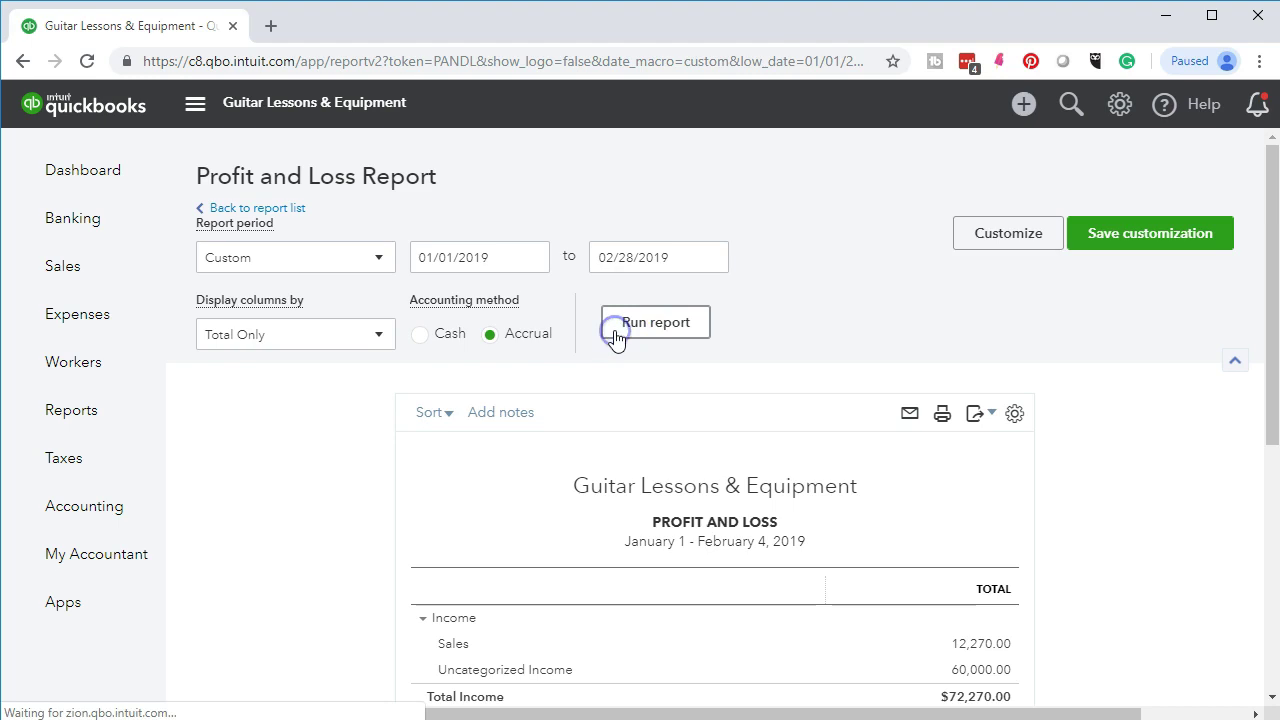
scroll(510, 430, "down", 4)
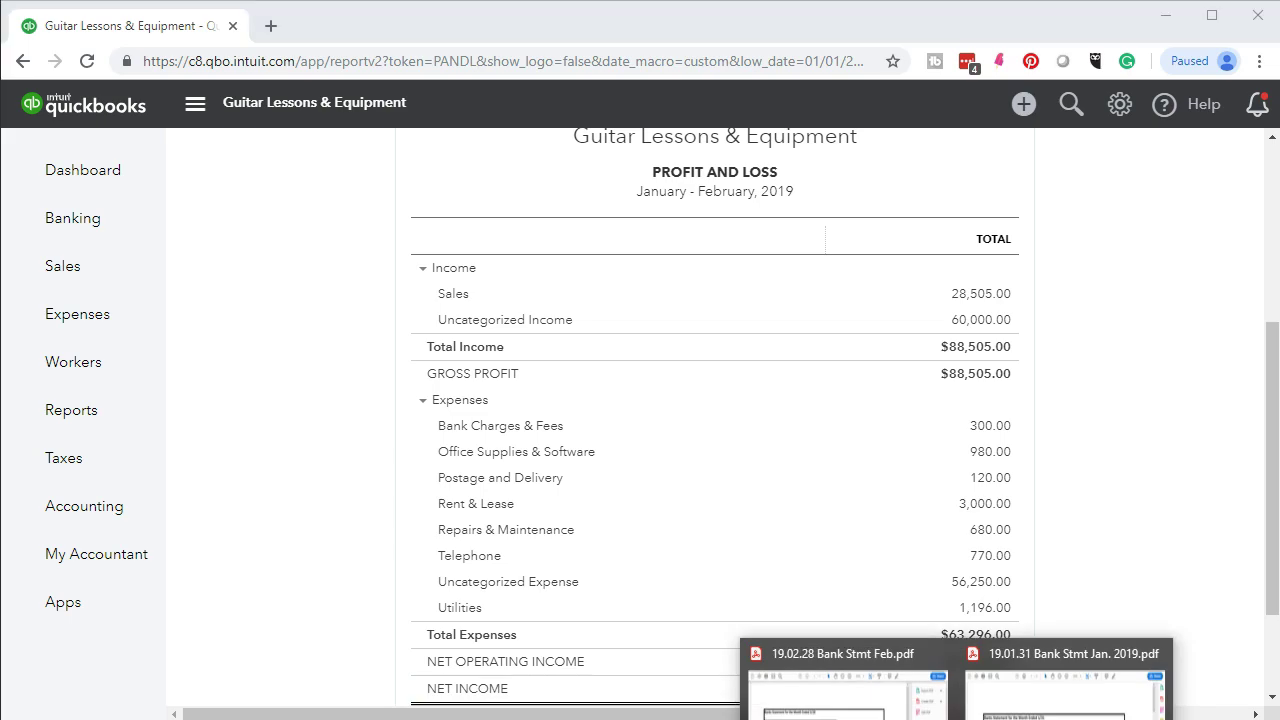
Step: Switch to the 19.02.28 Bank Stmt Feb.pdf in Acrobat Reader and examine its deposits, checks and withdrawals
left_click(840, 688)
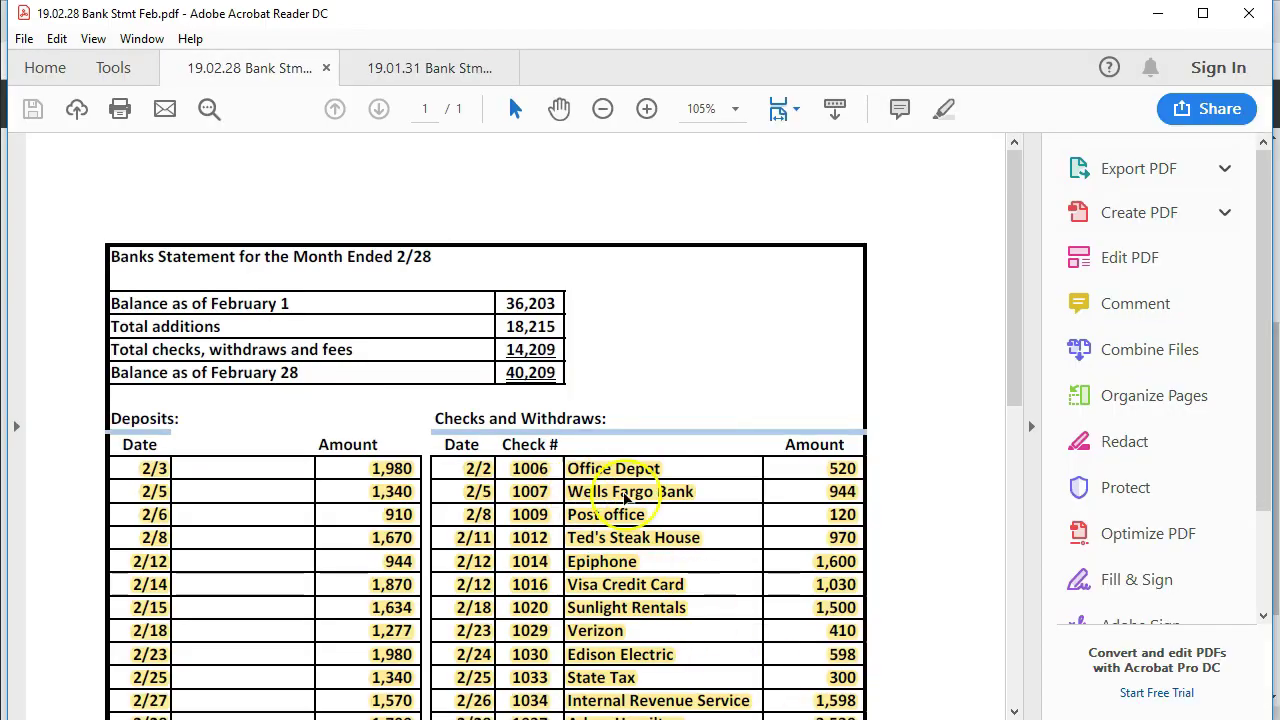
left_click(1031, 427)
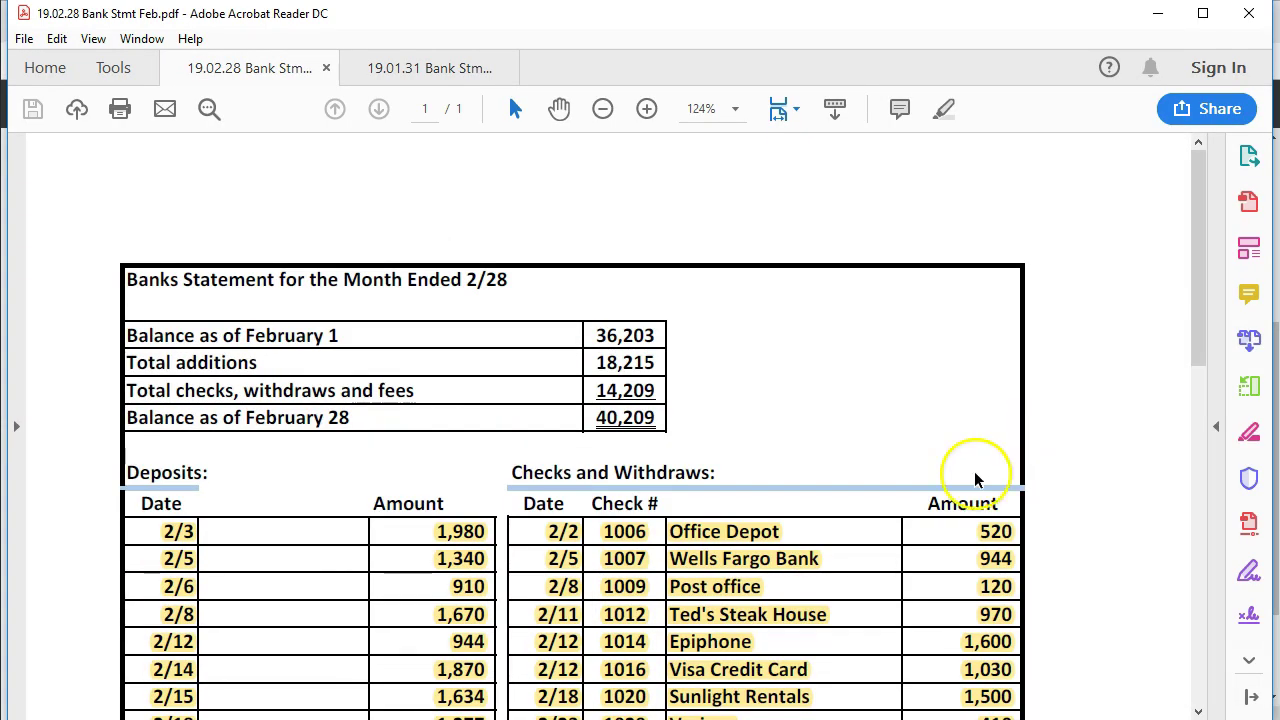
scroll(979, 489, "up", 1)
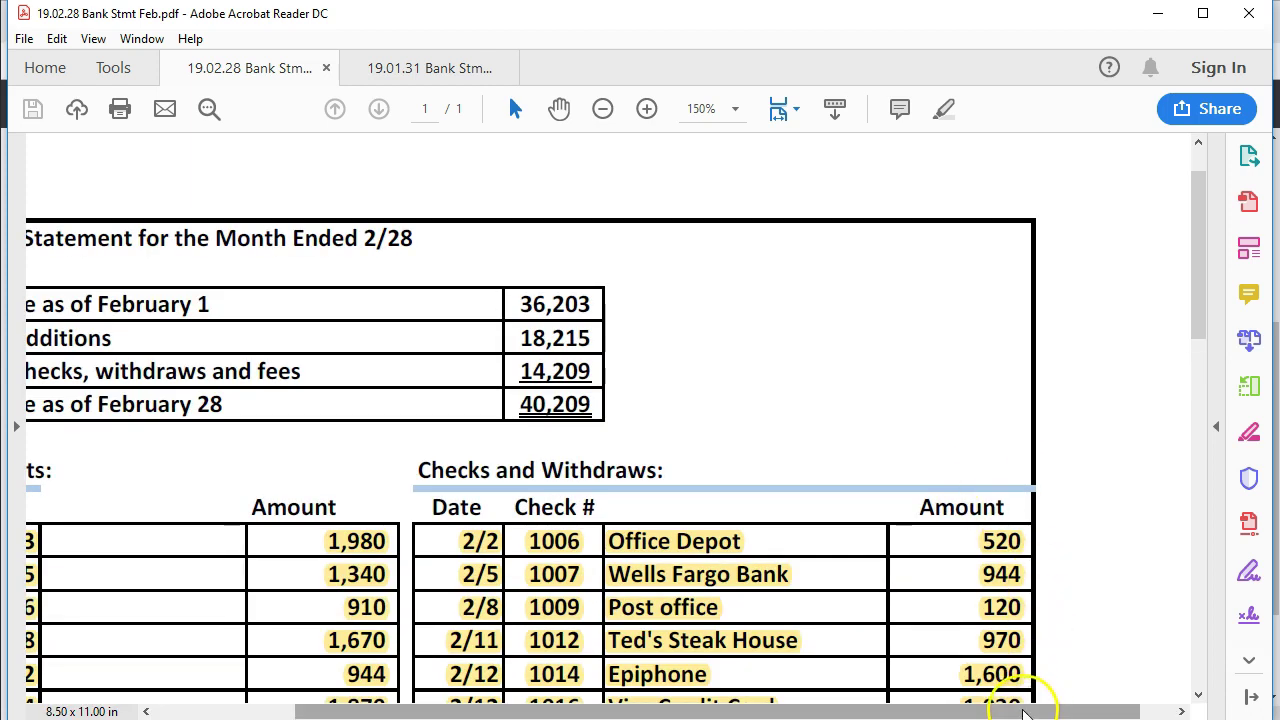
left_click_drag(1022, 705, 956, 708)
scroll(930, 578, "down", 1)
scroll(930, 578, "down", 3)
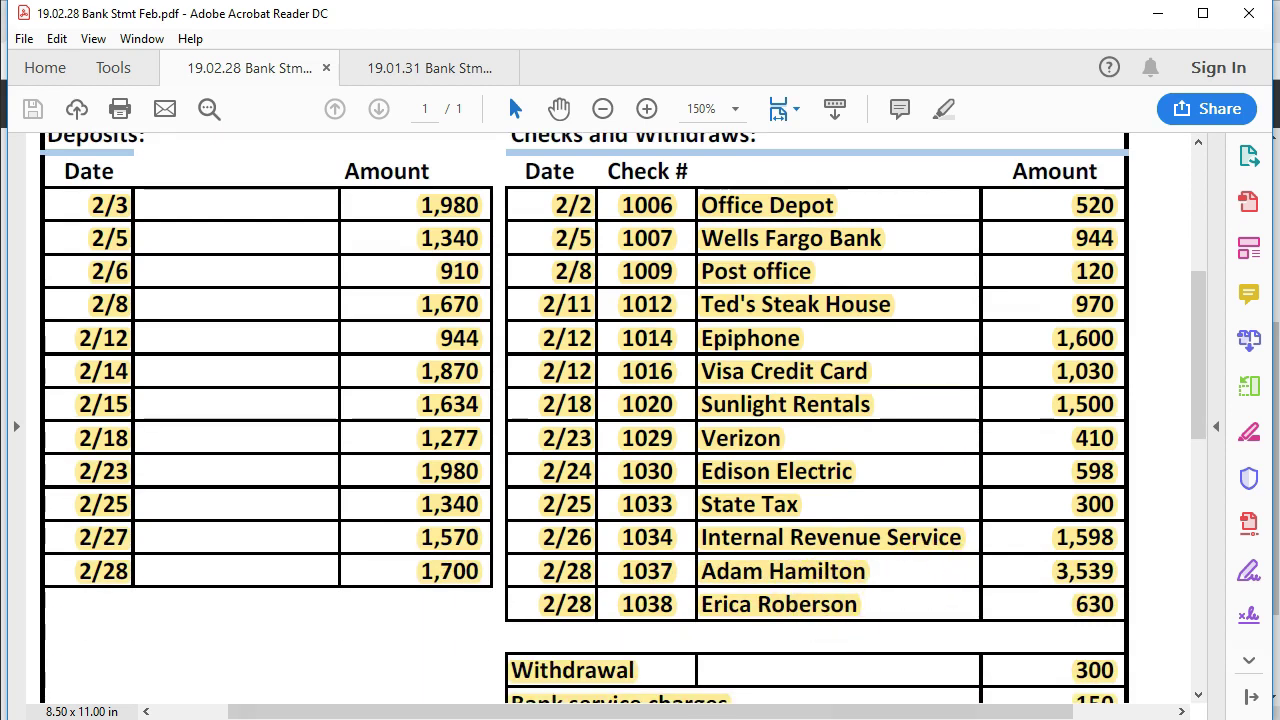
Step: Bring up 19.01.31 Bank Stmt Jan. 2019.pdf and examine the January deposits and checks, including the two dated 1/31 to individuals
mouse_move(958, 719)
left_click(1062, 705)
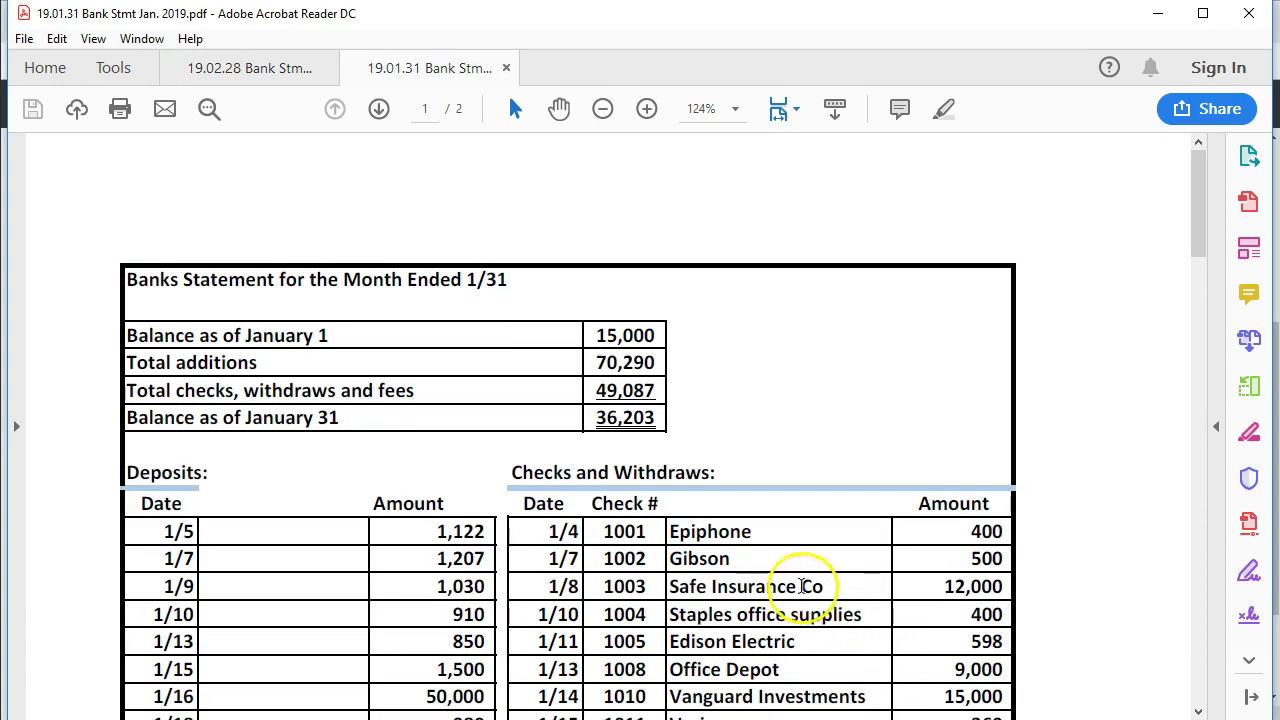
scroll(804, 586, "down", 2)
scroll(802, 586, "down", 1)
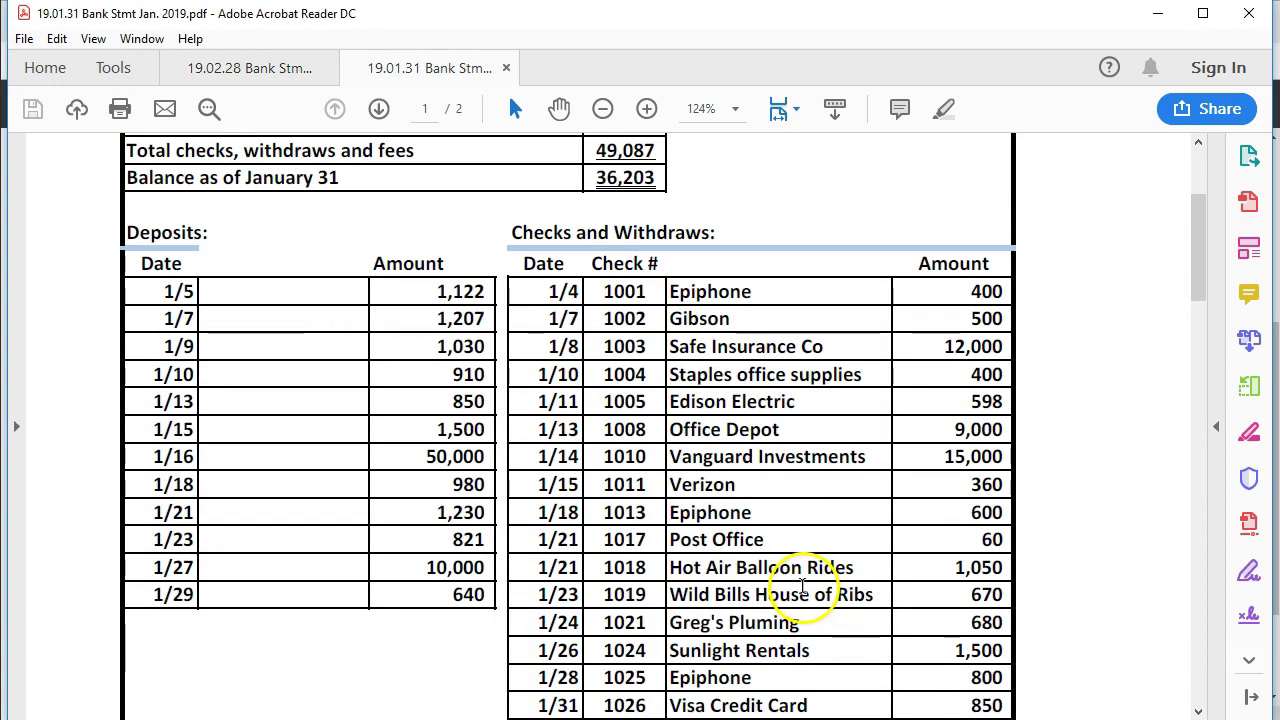
scroll(802, 586, "down", 2)
scroll(802, 586, "up", 1, "ctrl")
scroll(802, 586, "down", 1)
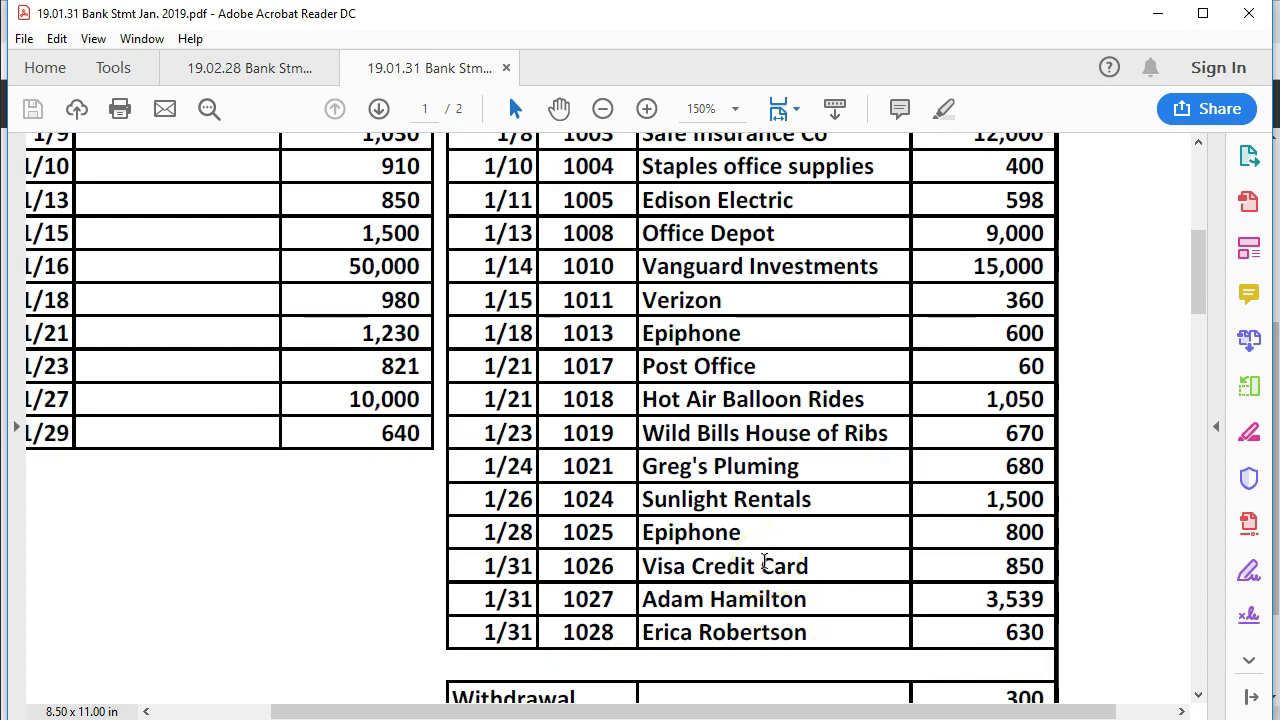
Step: Switch to 19.01.31 Guitar Lessons.docx in Word and read the January open items through the highlighted question about two 1/31 checks
left_click(640, 692)
scroll(486, 543, "up", 8)
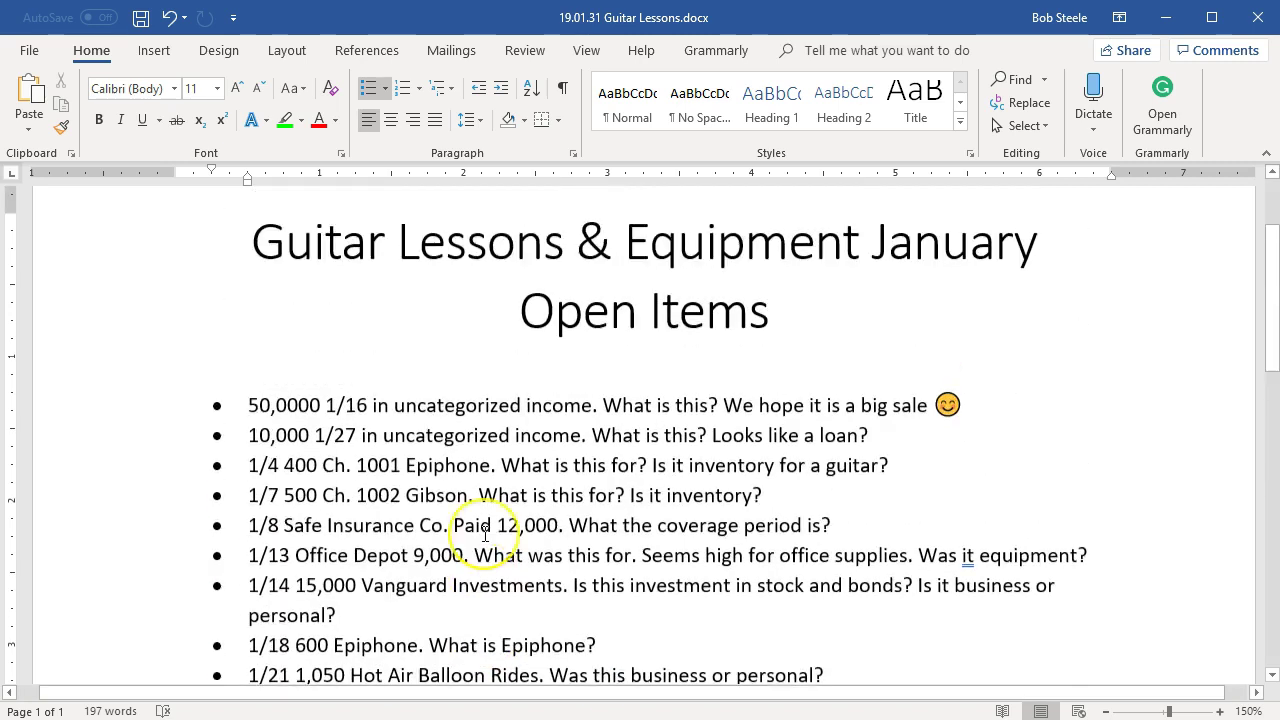
scroll(485, 534, "down", 2)
scroll(485, 534, "up", 1)
scroll(485, 534, "down", 3)
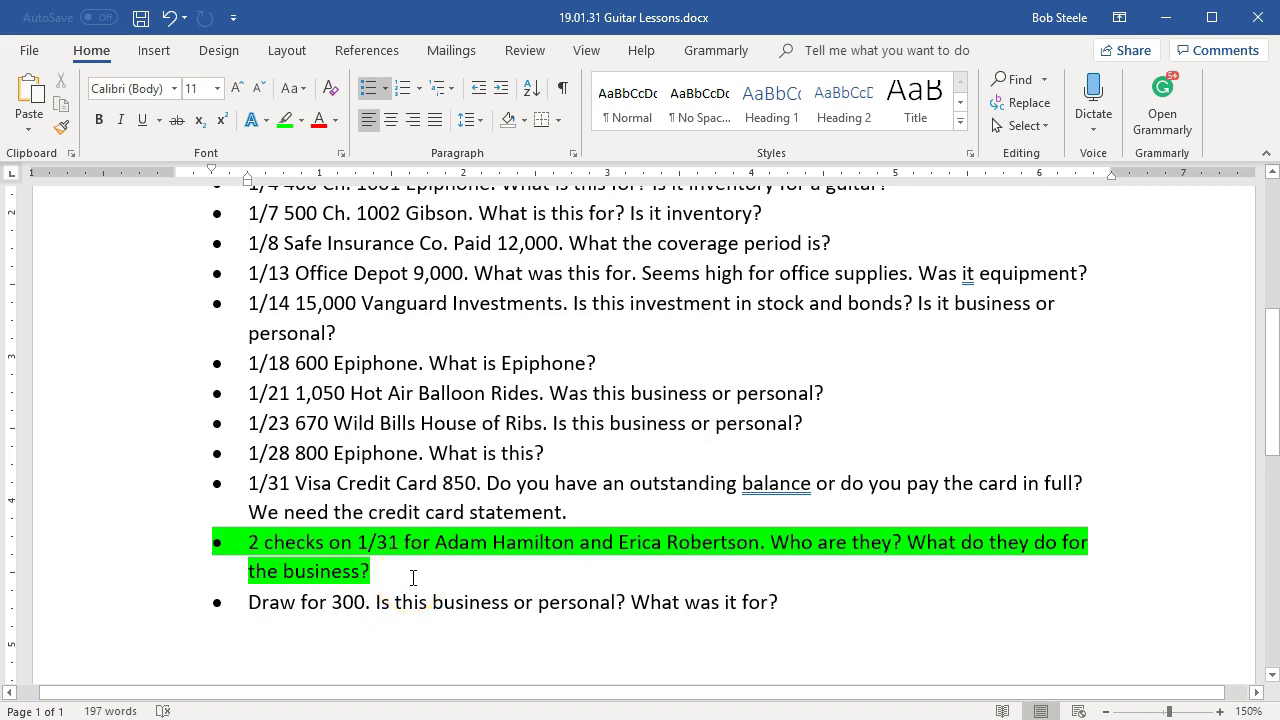
left_click(418, 583)
left_click(409, 577)
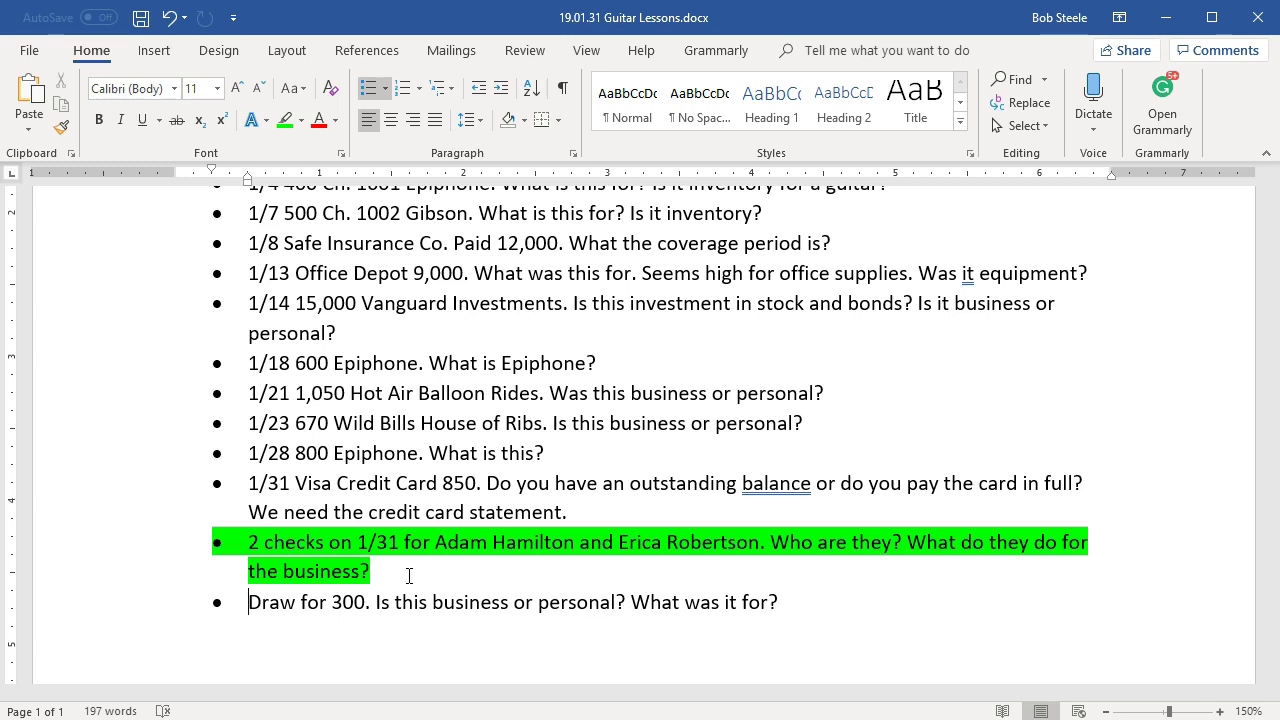
Step: Return to the February bank statement PDF and examine checks 1037 and 1038 near the end of the checks list
mouse_move(956, 719)
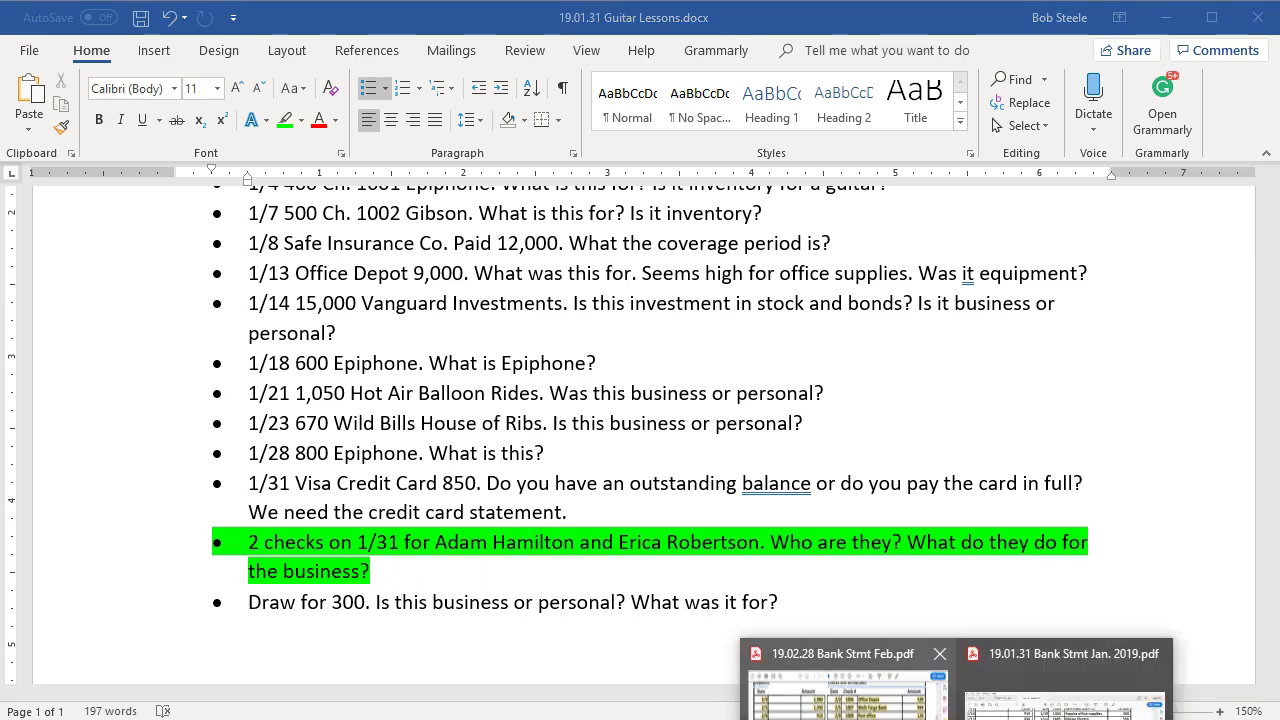
left_click(914, 680)
scroll(1007, 600, "down", 3)
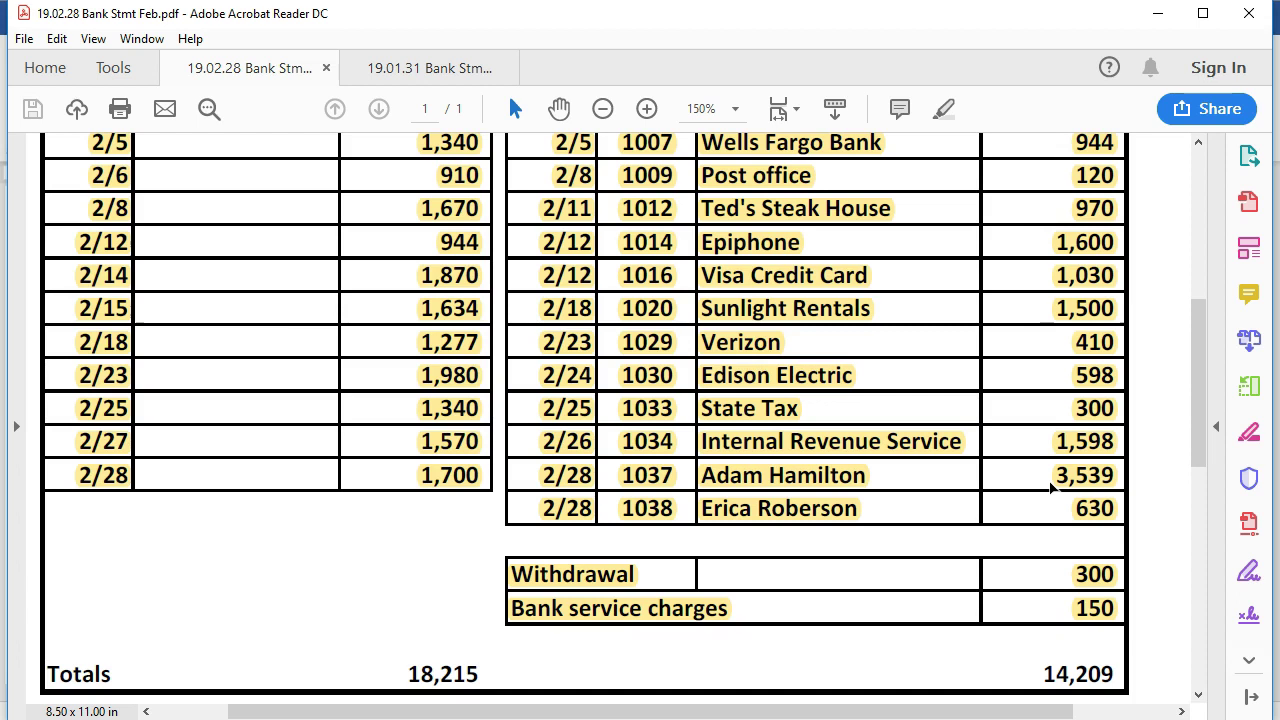
left_click(1114, 508)
left_click(1095, 508)
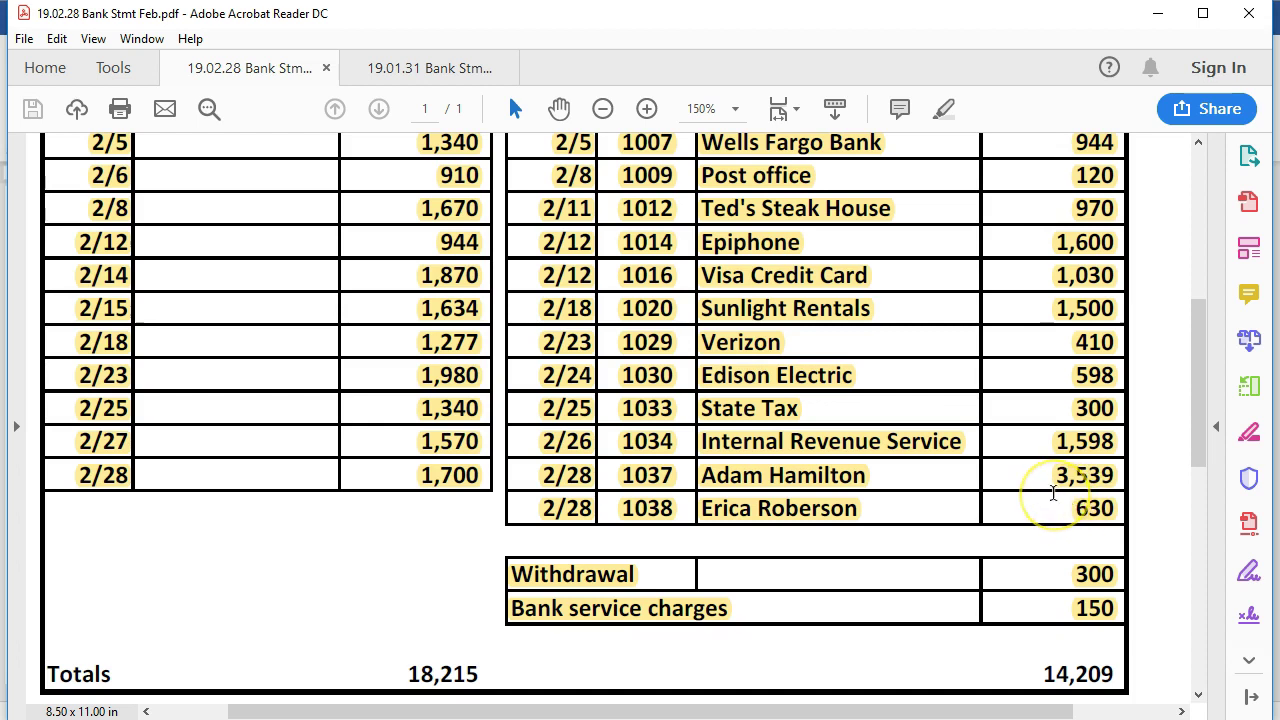
Step: Go back to the QuickBooks Profit and Loss report and review its expense lines down to net income
left_click(1158, 14)
mouse_move(956, 718)
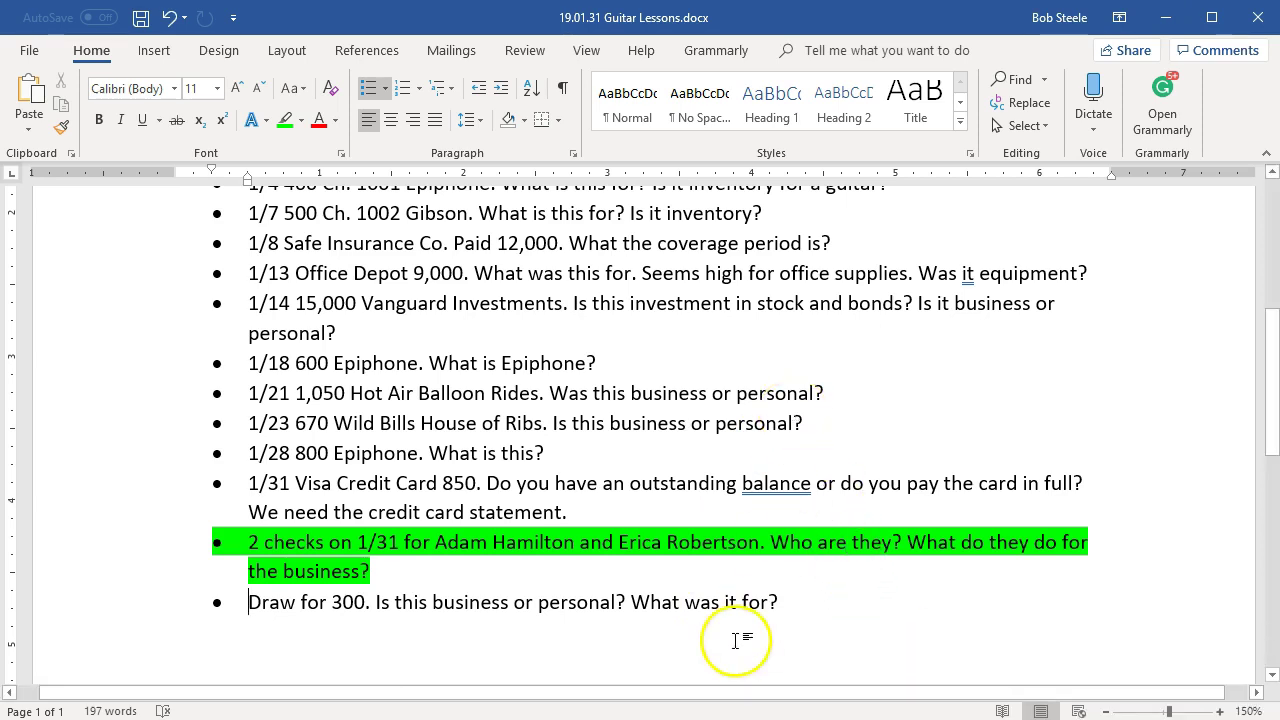
left_click(1162, 18)
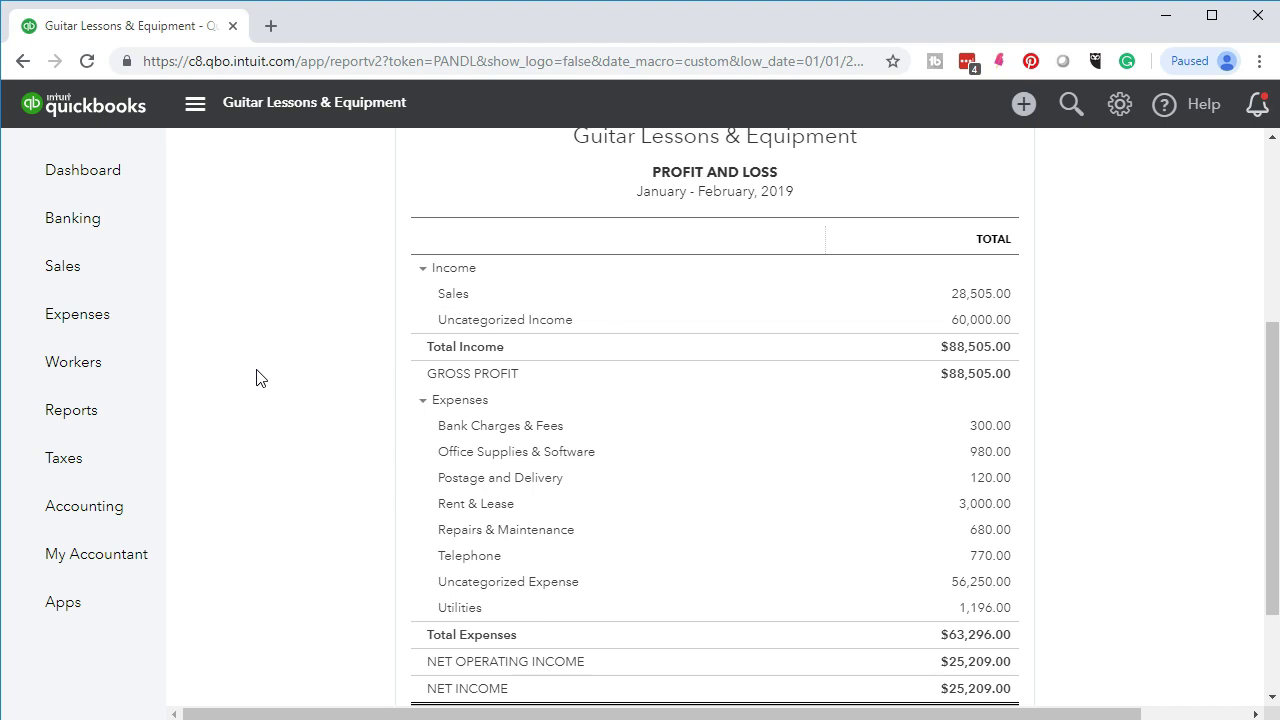
scroll(256, 378, "down", 2)
left_click(418, 475)
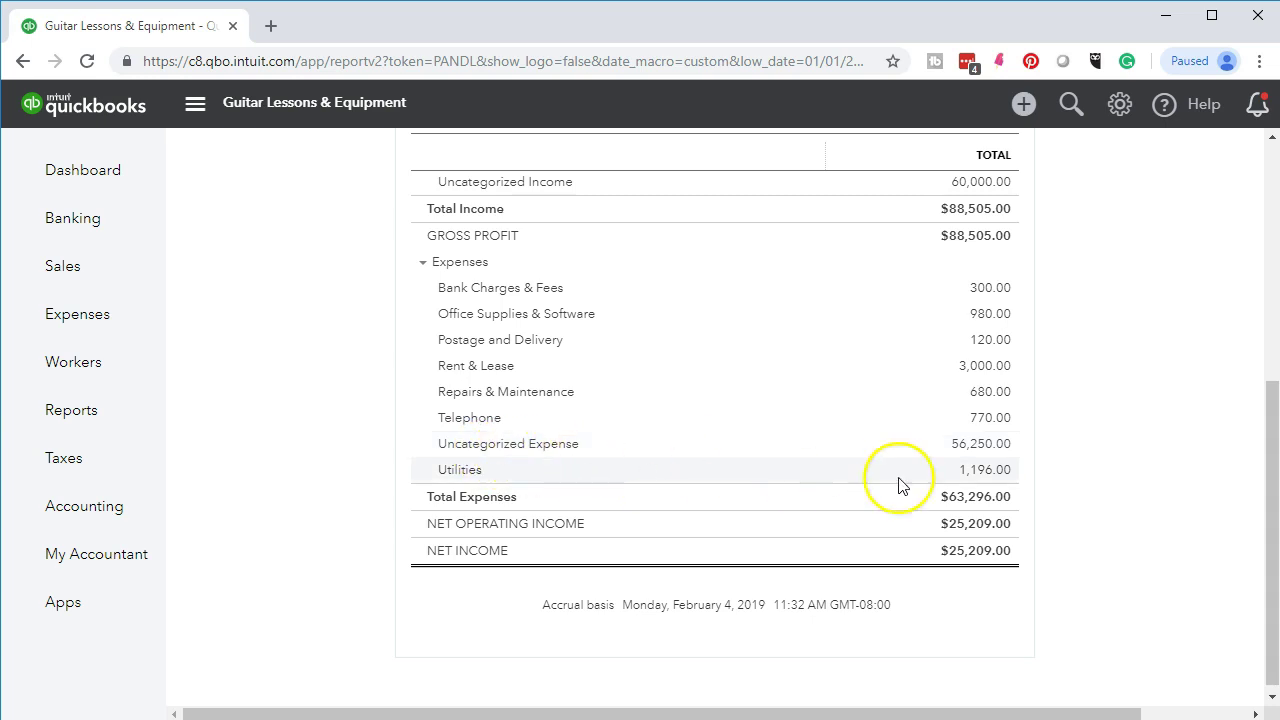
left_click(940, 467)
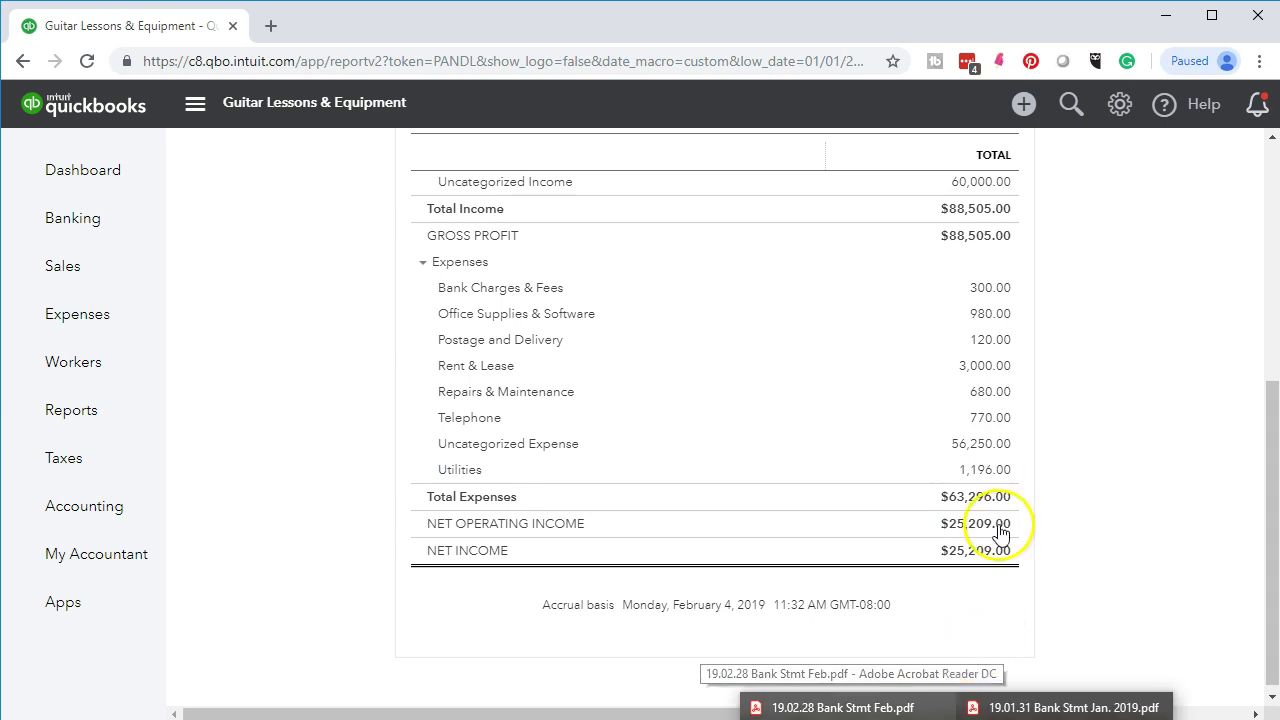
Step: Drill into the Uncategorized Expense total and open check 1027 dated 01/31/2019 from the transaction report
left_click(977, 450)
left_click(833, 525)
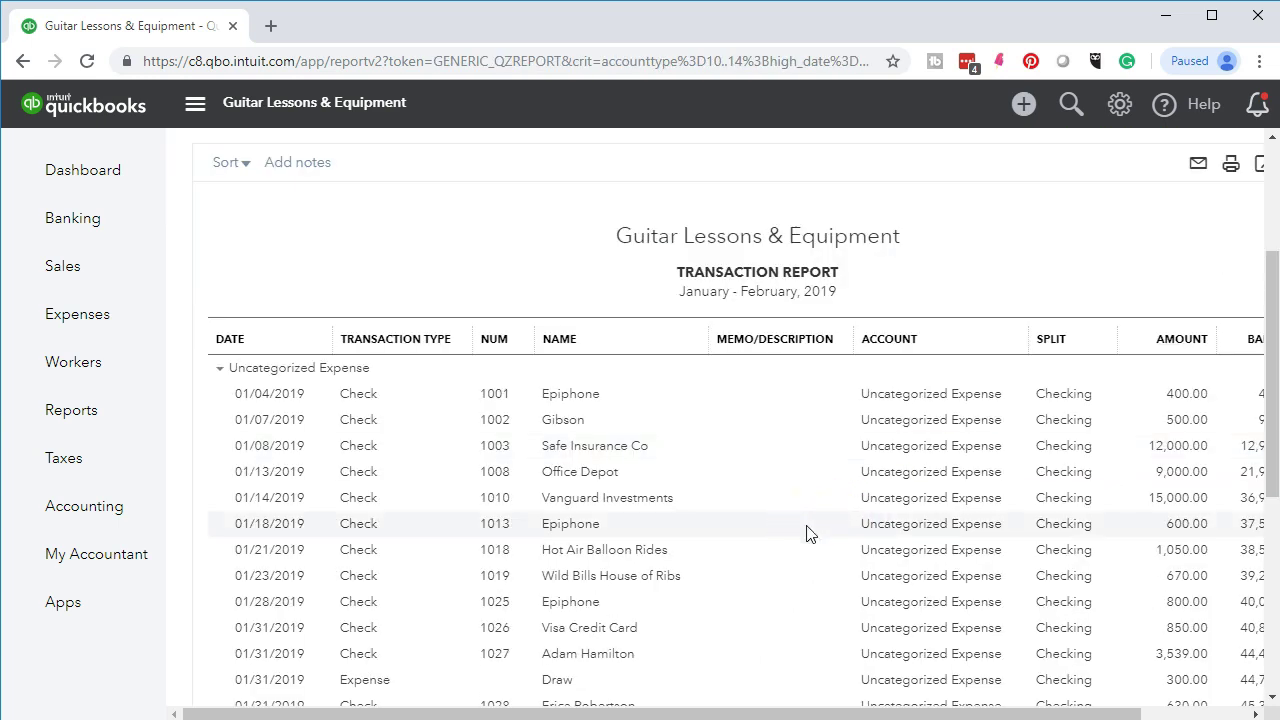
scroll(808, 533, "down", 1)
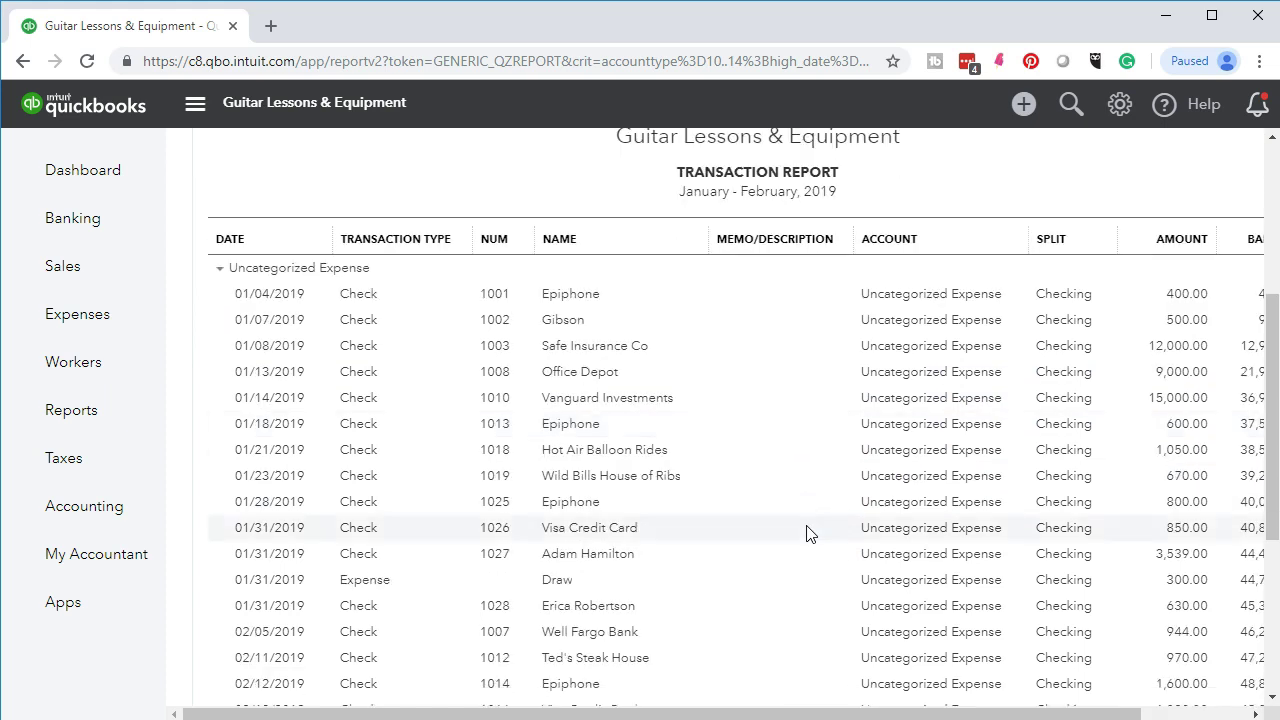
left_click(601, 566)
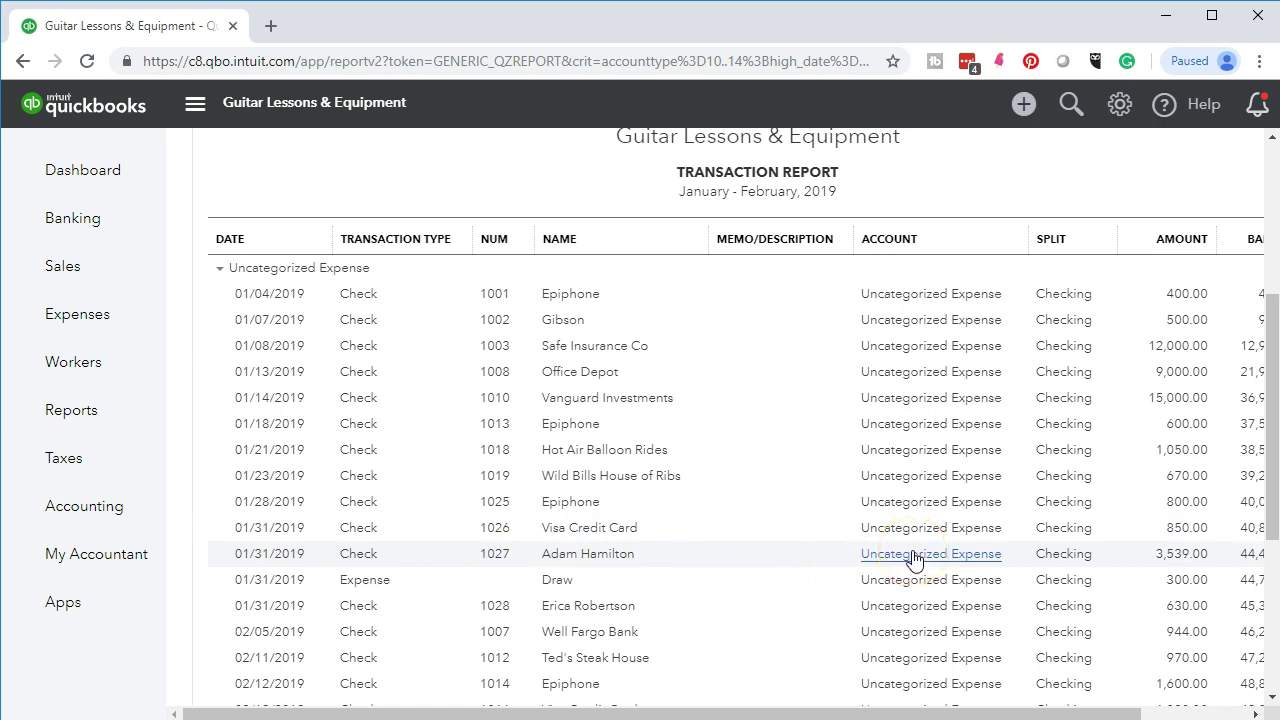
left_click(1168, 555)
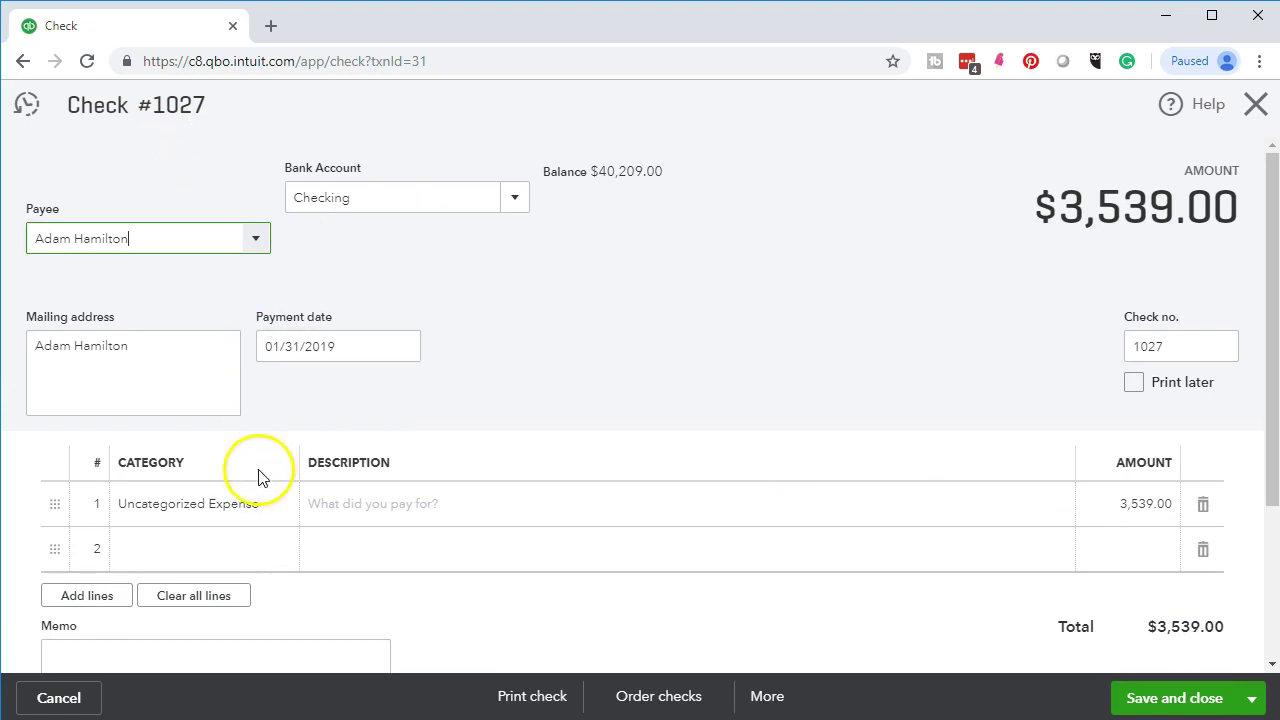
Step: Enter Payroll Expense as the category on the check's first line and add it as a new account
left_click(252, 510)
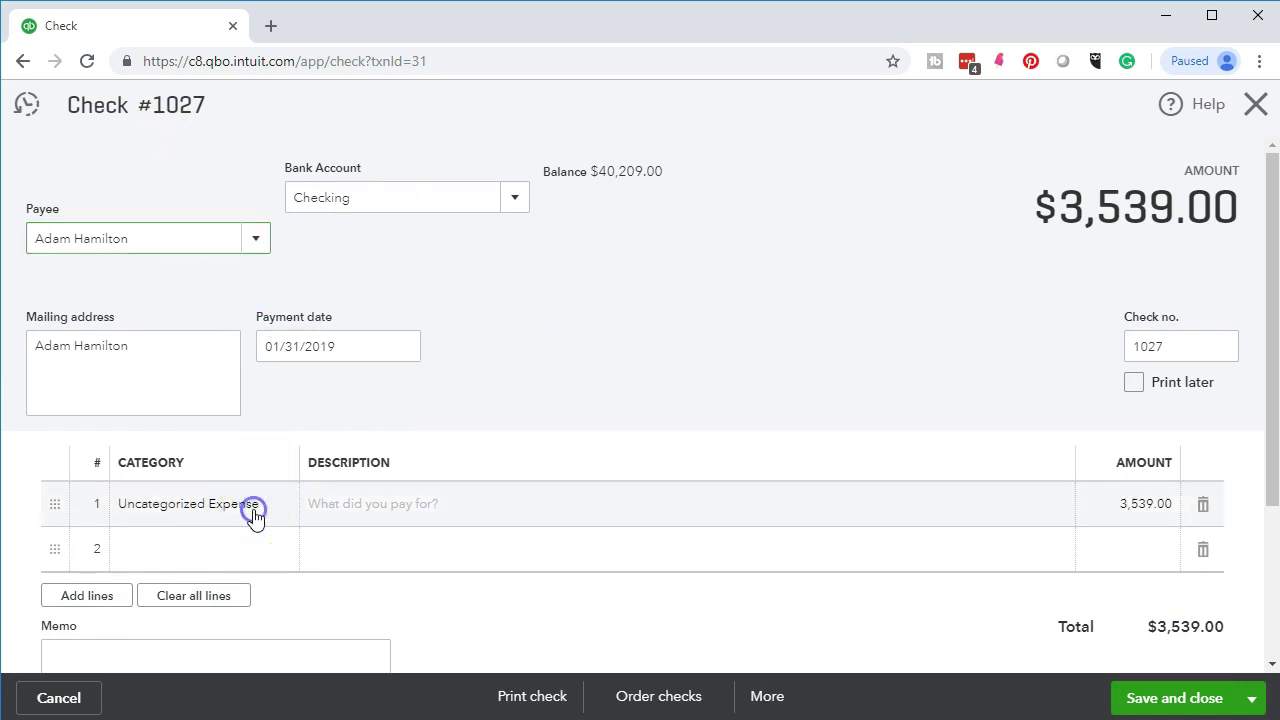
left_click(279, 507)
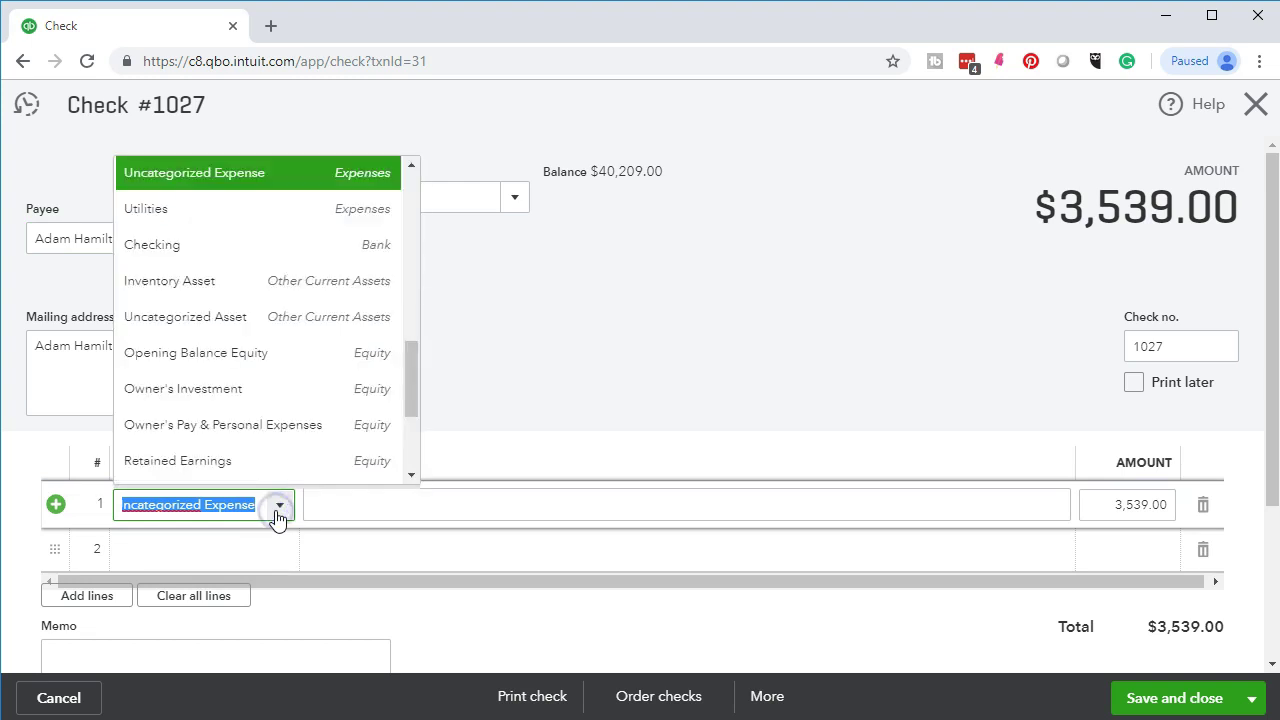
scroll(276, 425, "down", 4)
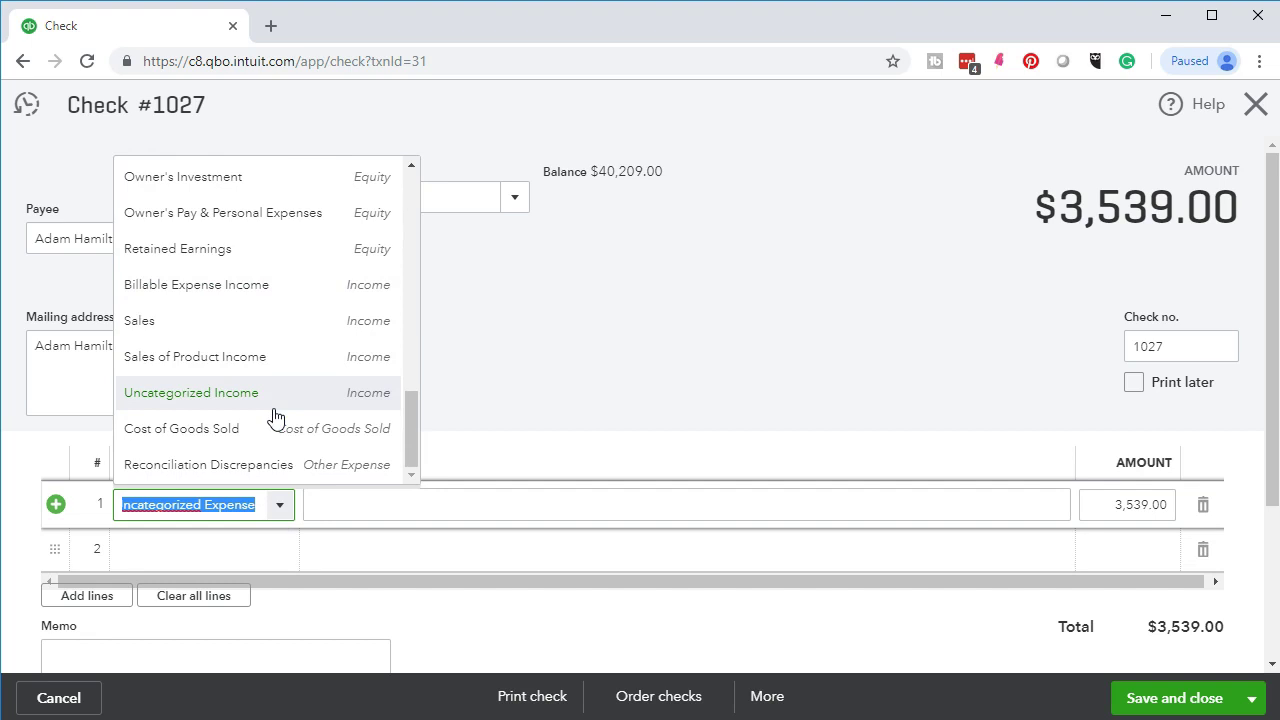
left_click(276, 424)
type("Payroll ")
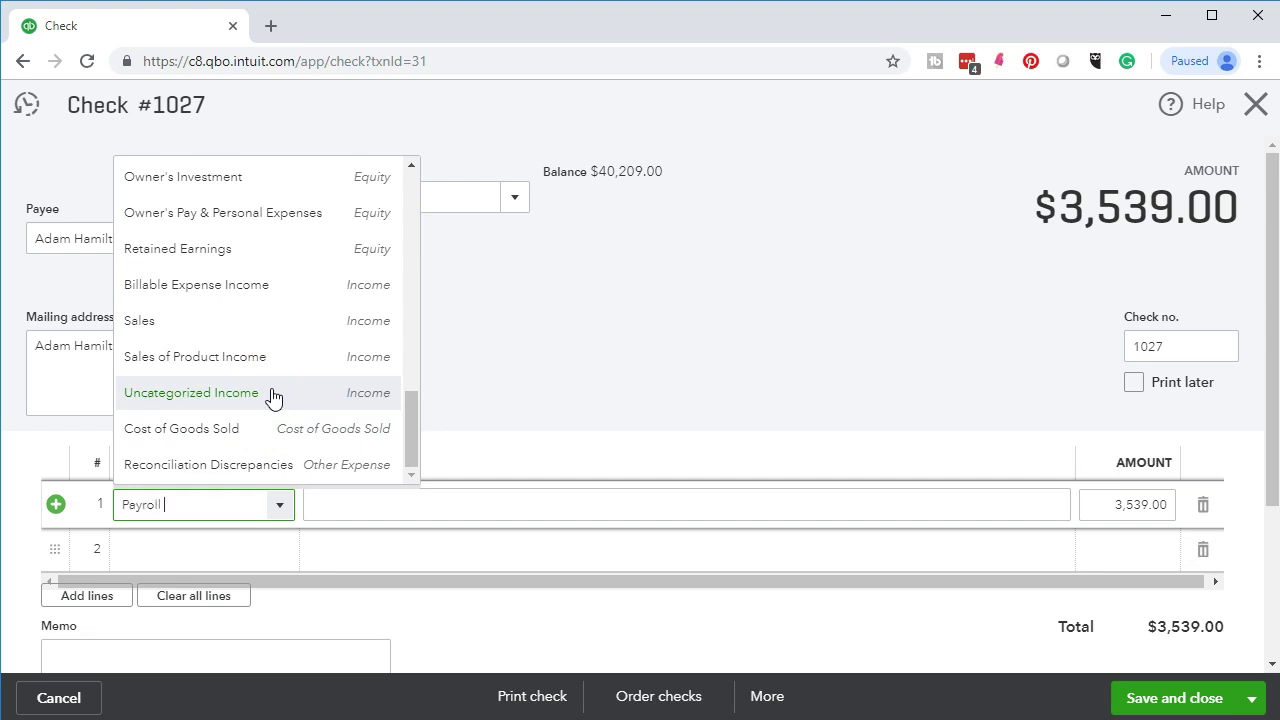
type("Expense")
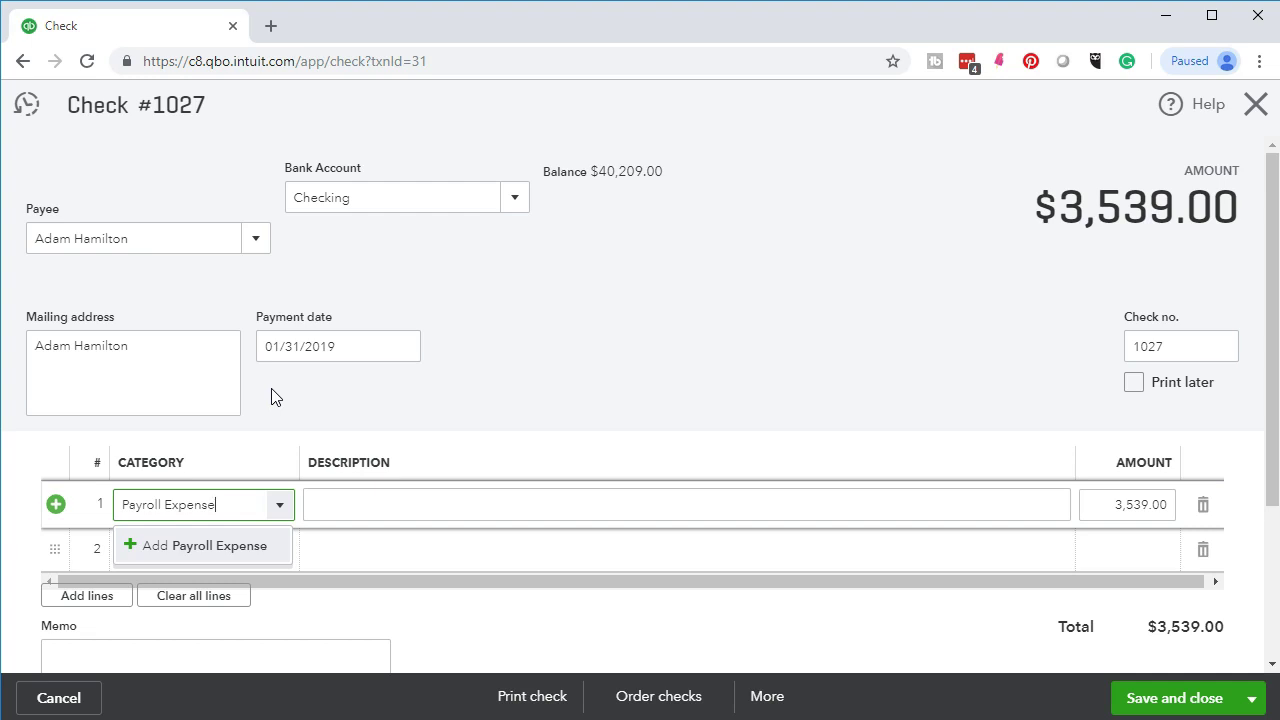
key("Return")
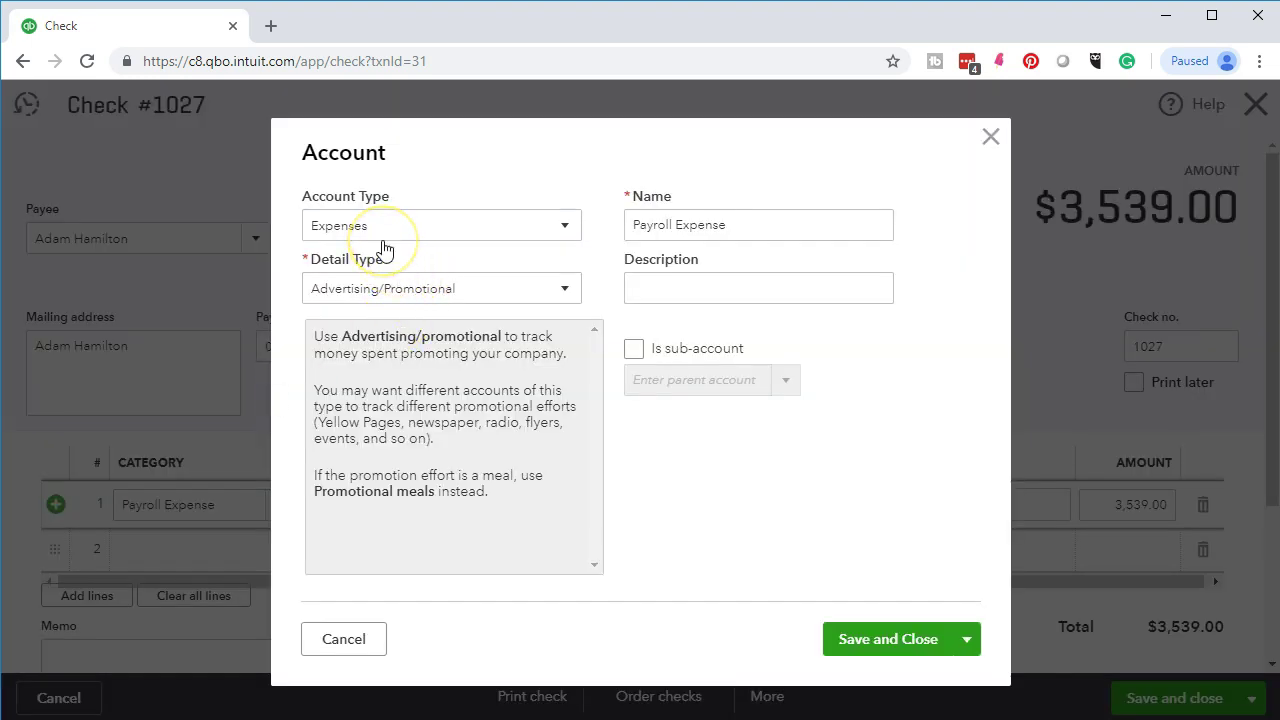
Step: Set the new account's detail type to Payroll Expenses
left_click(440, 296)
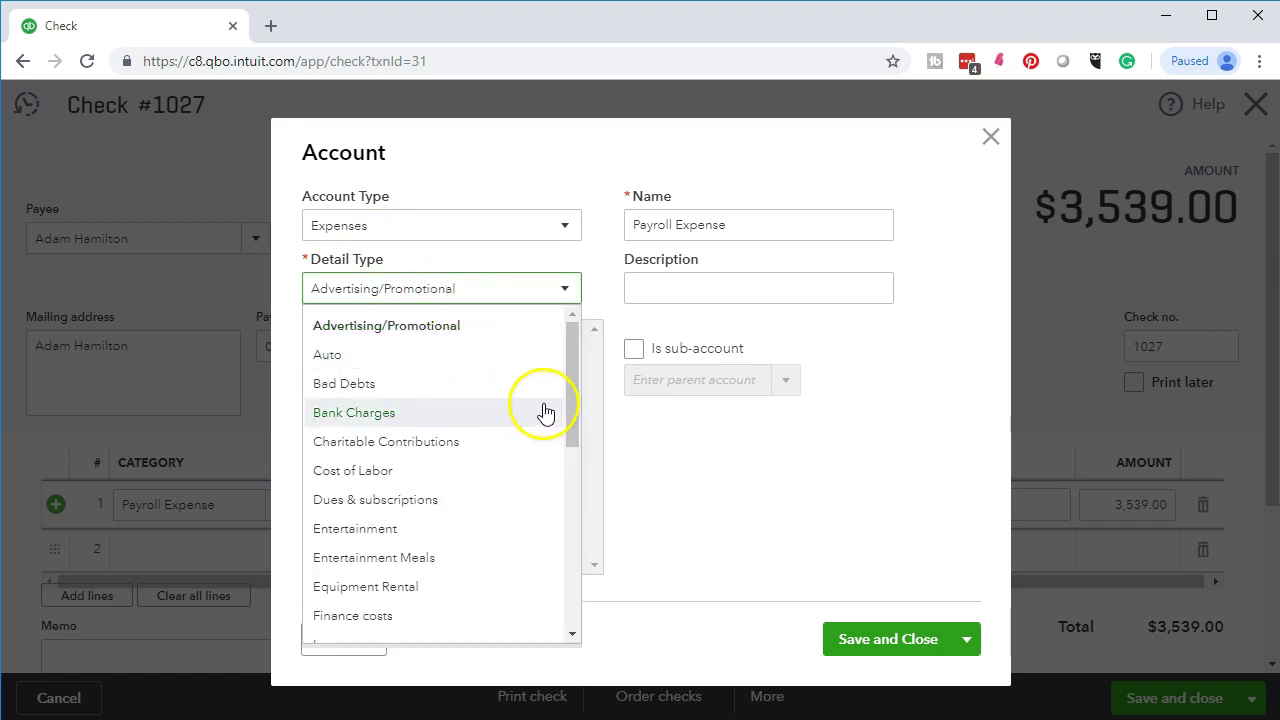
left_click_drag(575, 347, 578, 465)
left_click(412, 504)
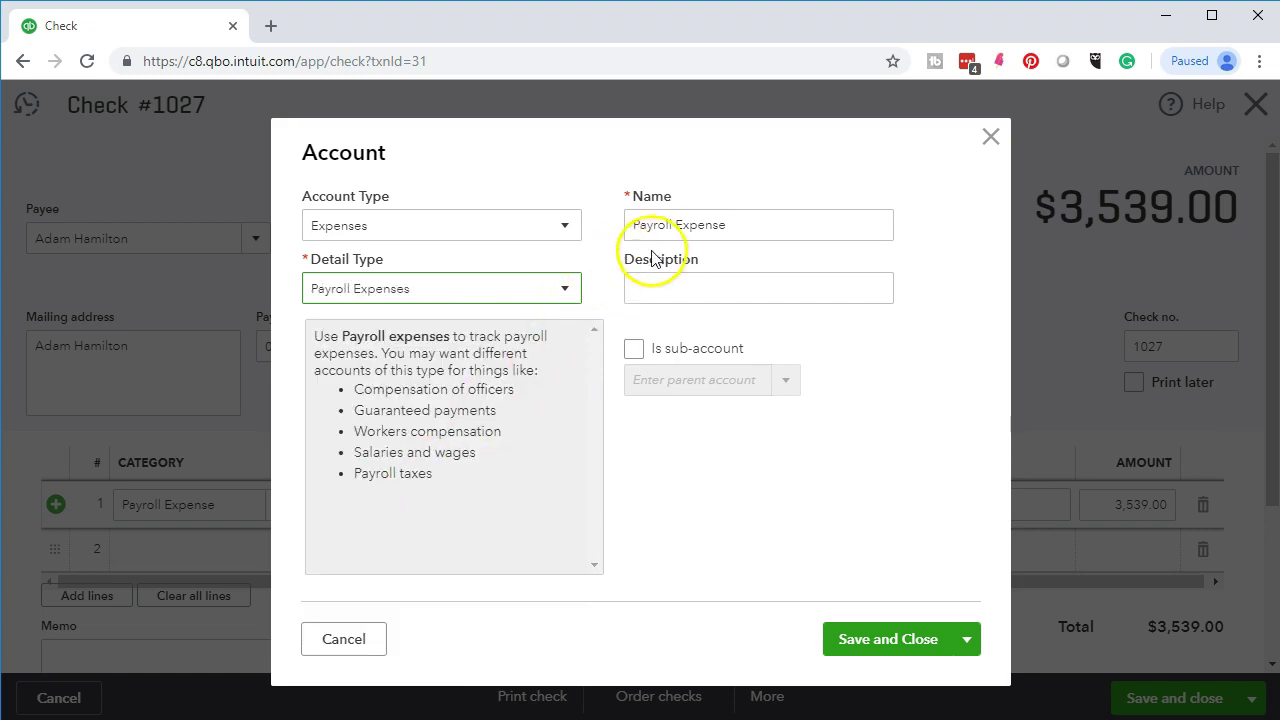
Step: Save the new Payroll Expense account, then save and close check 1027, agreeing to modify the reconciled transaction
left_click(849, 638)
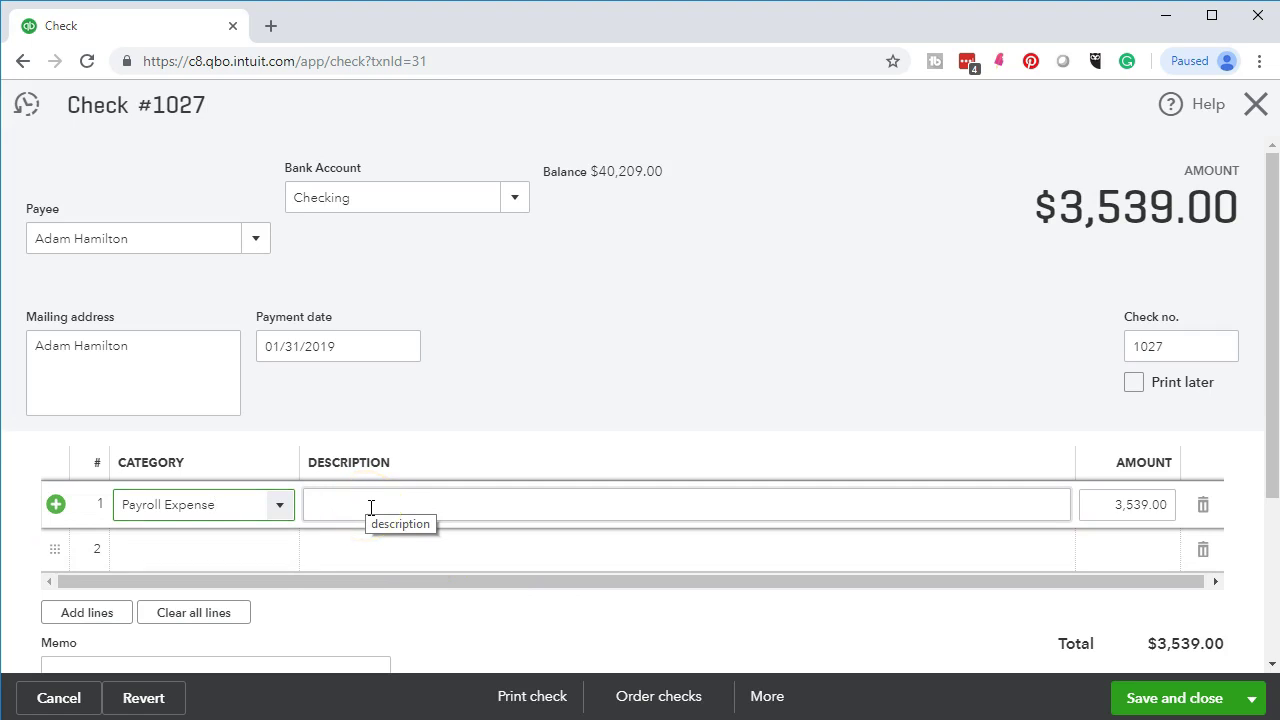
left_click(1150, 698)
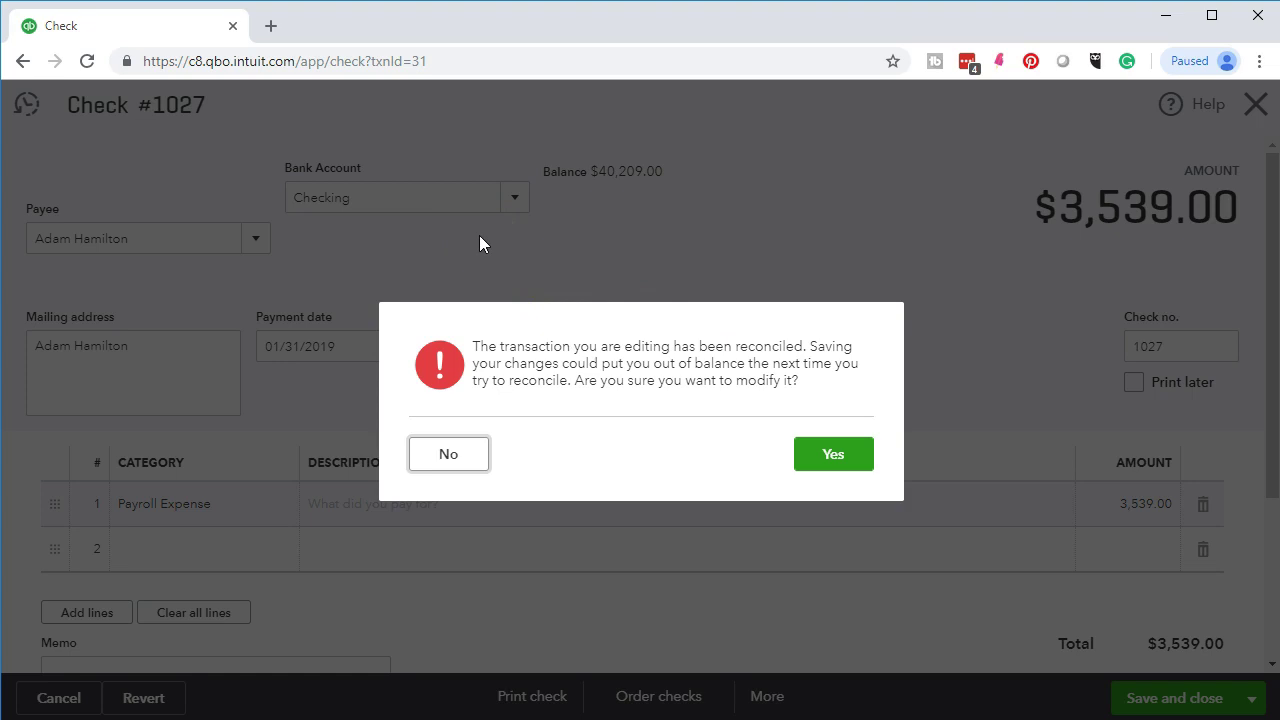
left_click(825, 464)
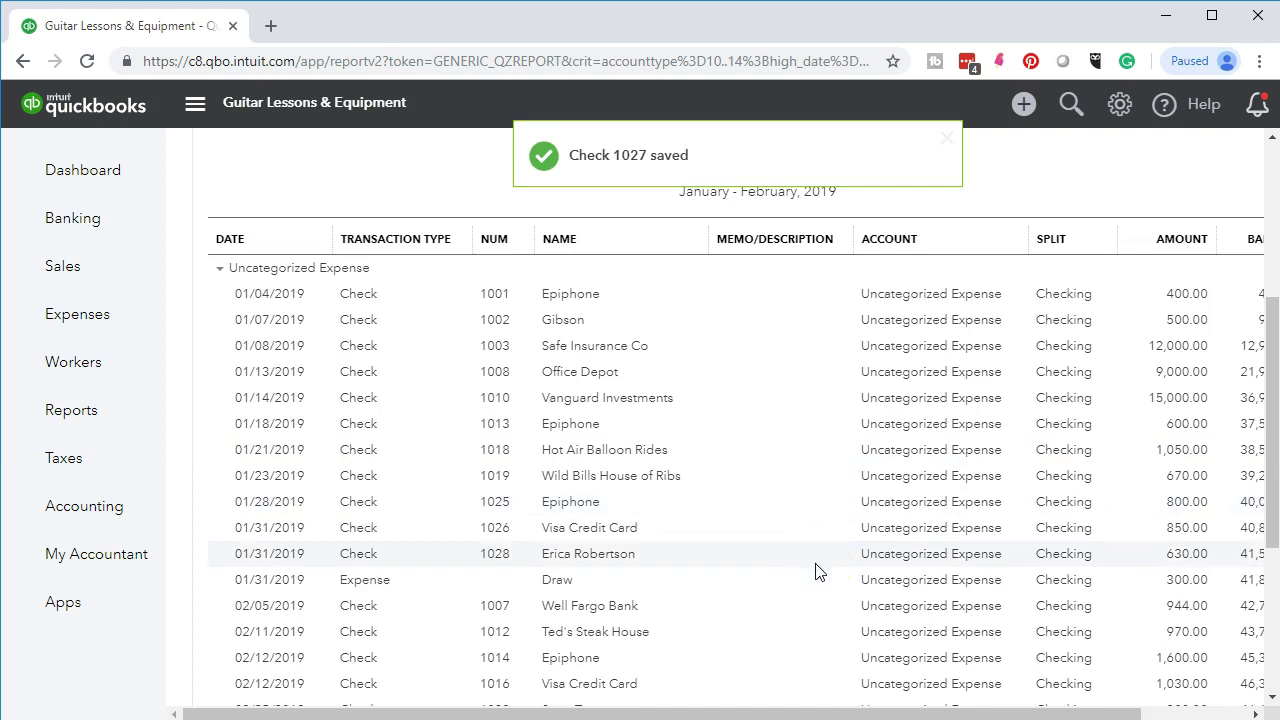
Step: Return to the Profit and Loss summary, reopen the Uncategorized Expense transactions and open check 1028 dated 01/31/2019
scroll(700, 568, "up", 4)
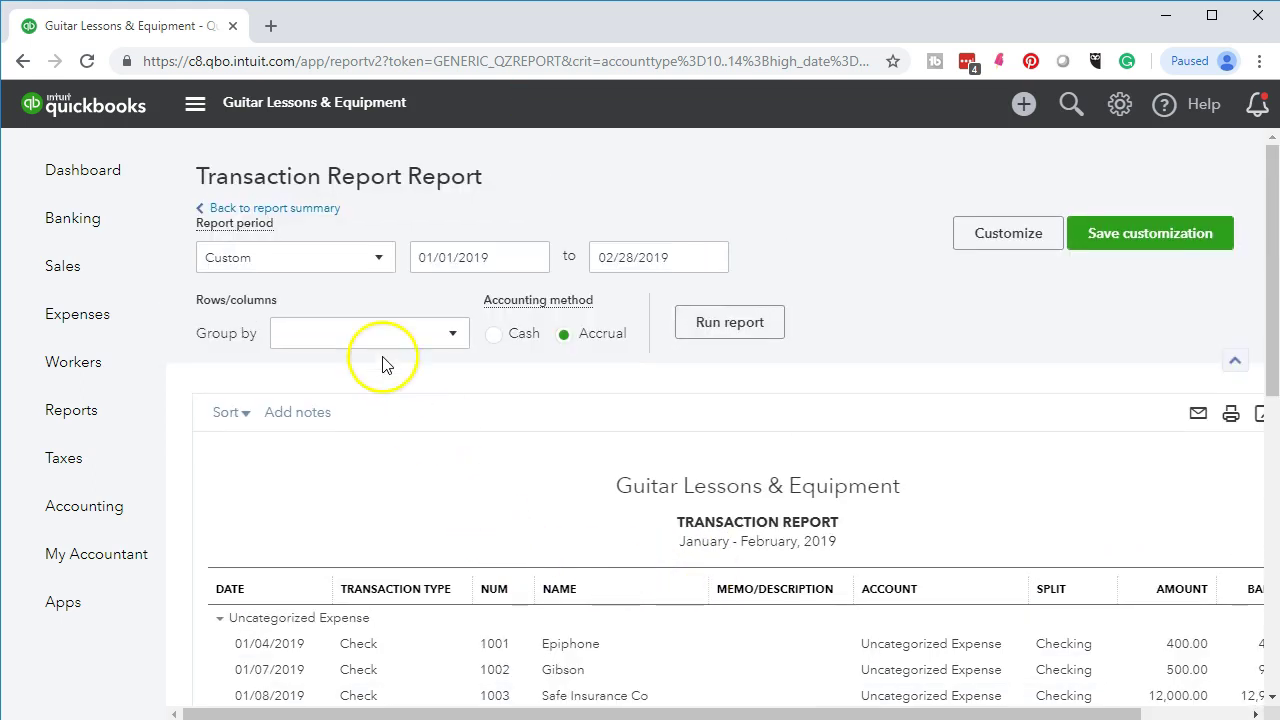
left_click(297, 208)
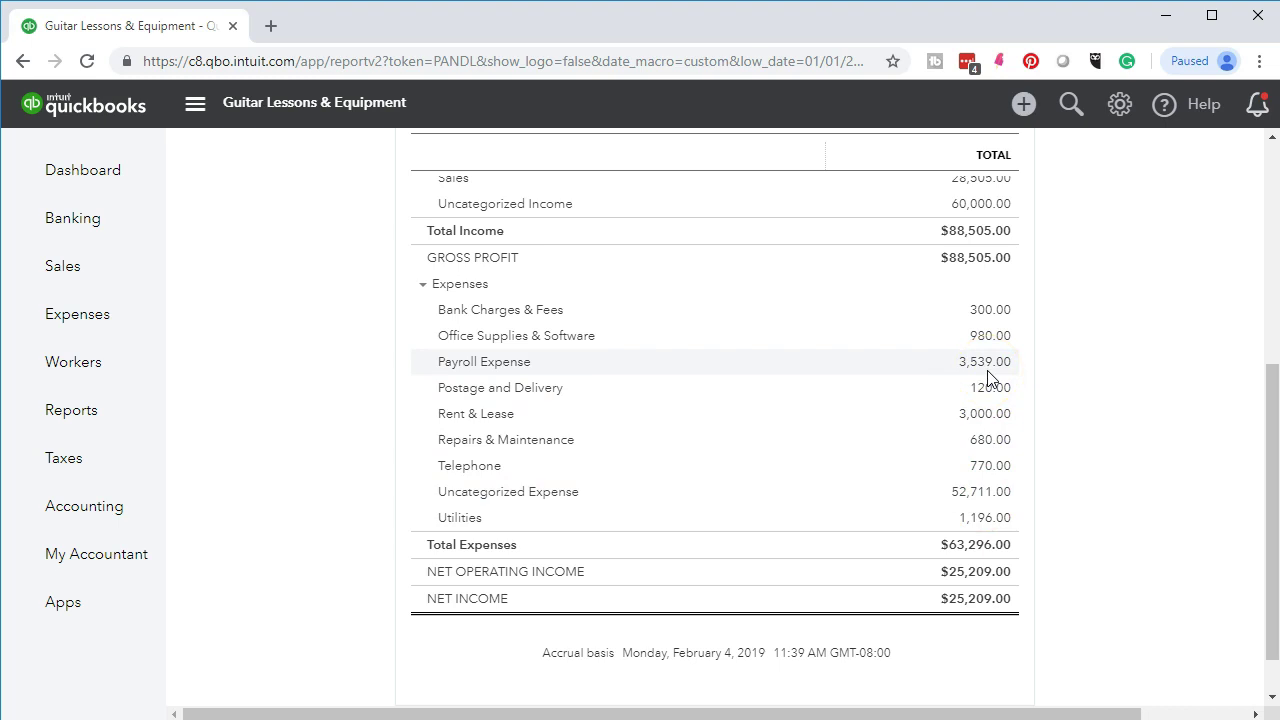
left_click(996, 425)
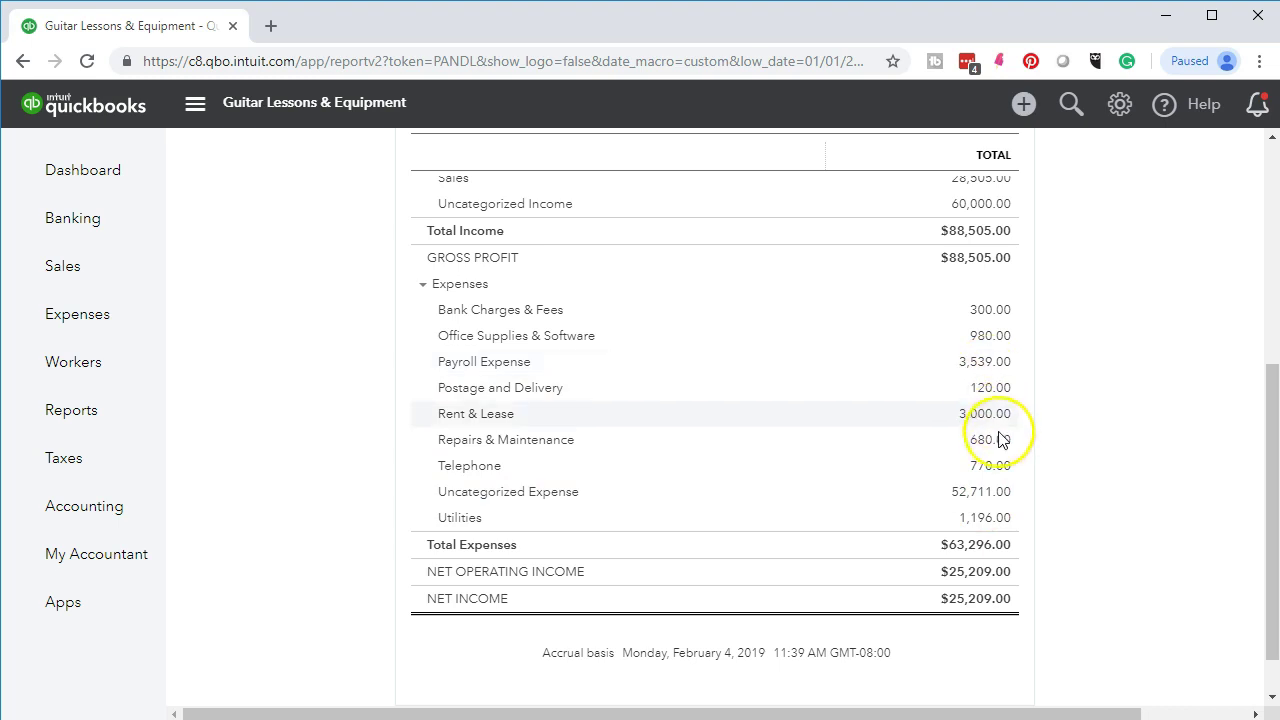
left_click(987, 495)
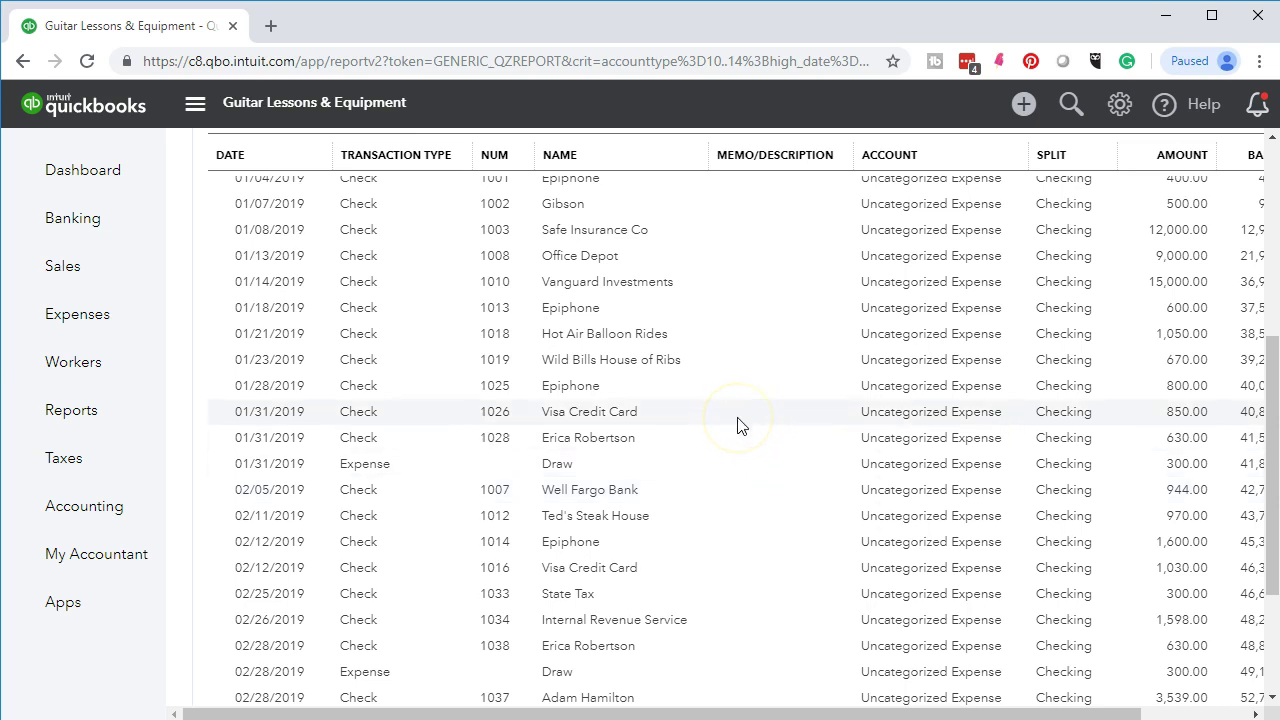
scroll(737, 425, "up", 2)
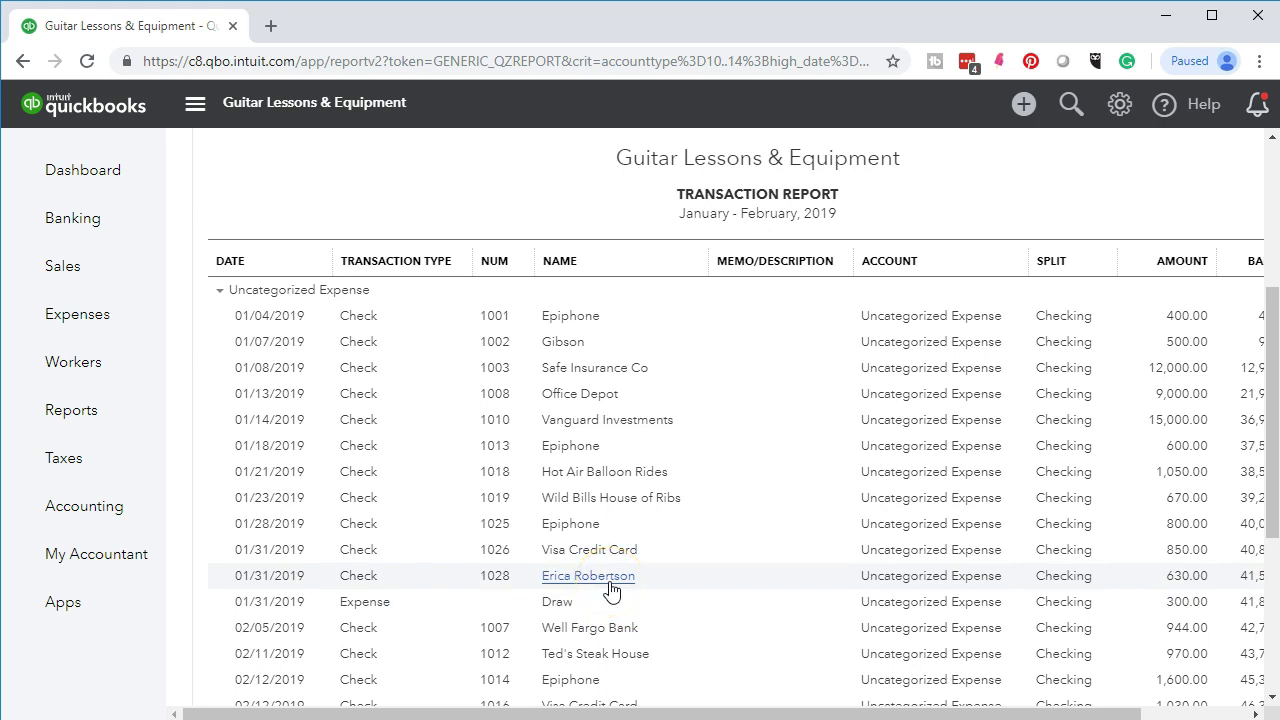
left_click(1187, 588)
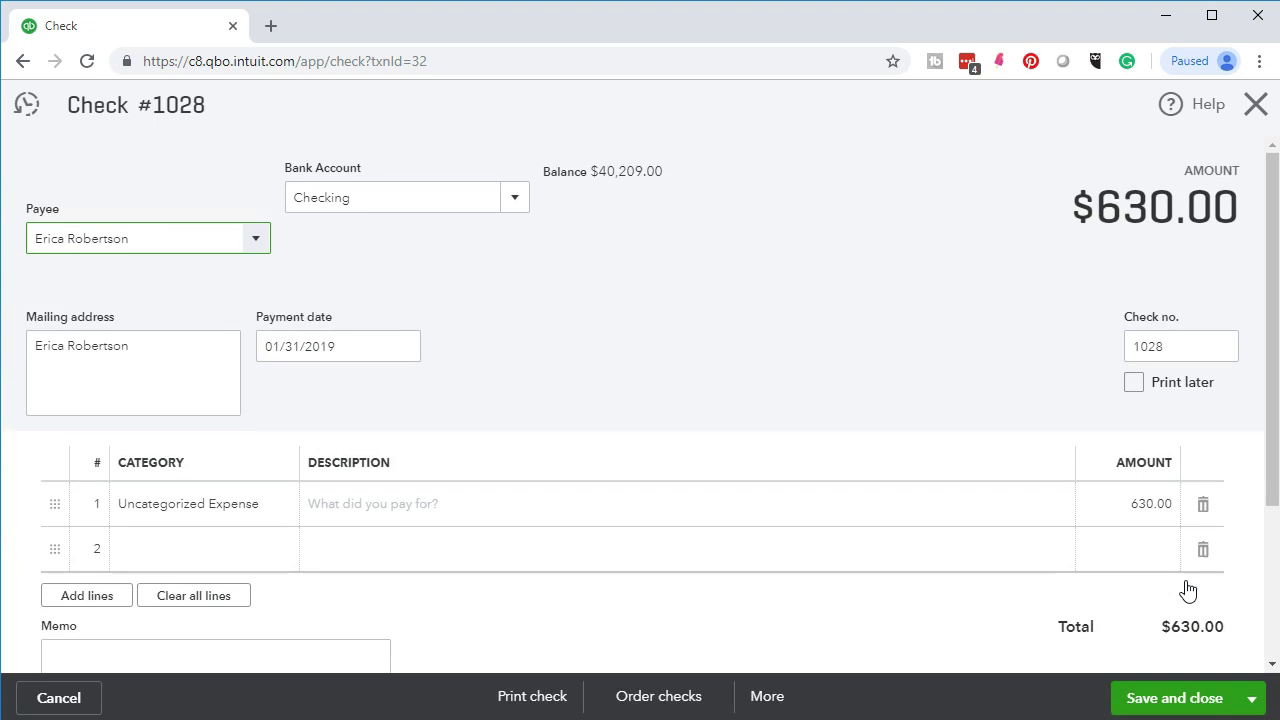
Step: Change the first line's category on check 1028 to Payroll Expense and save the reconciled check
left_click(278, 510)
left_click(279, 510)
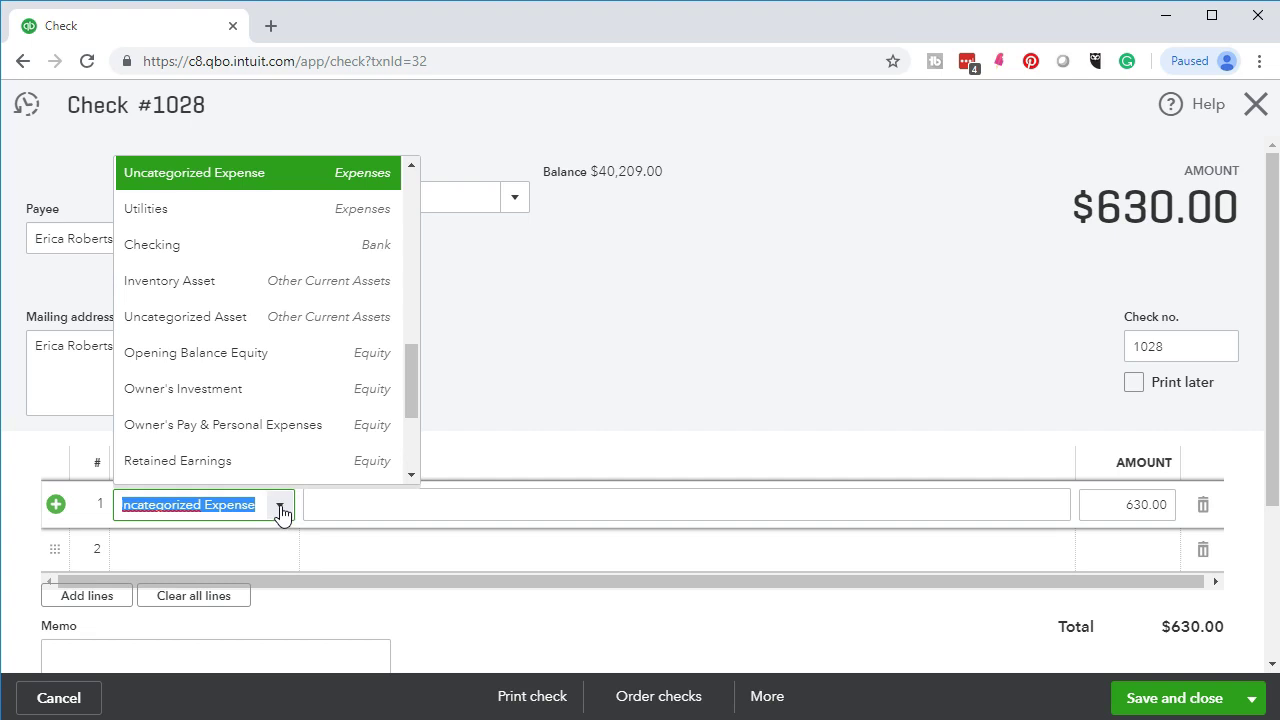
type("pa")
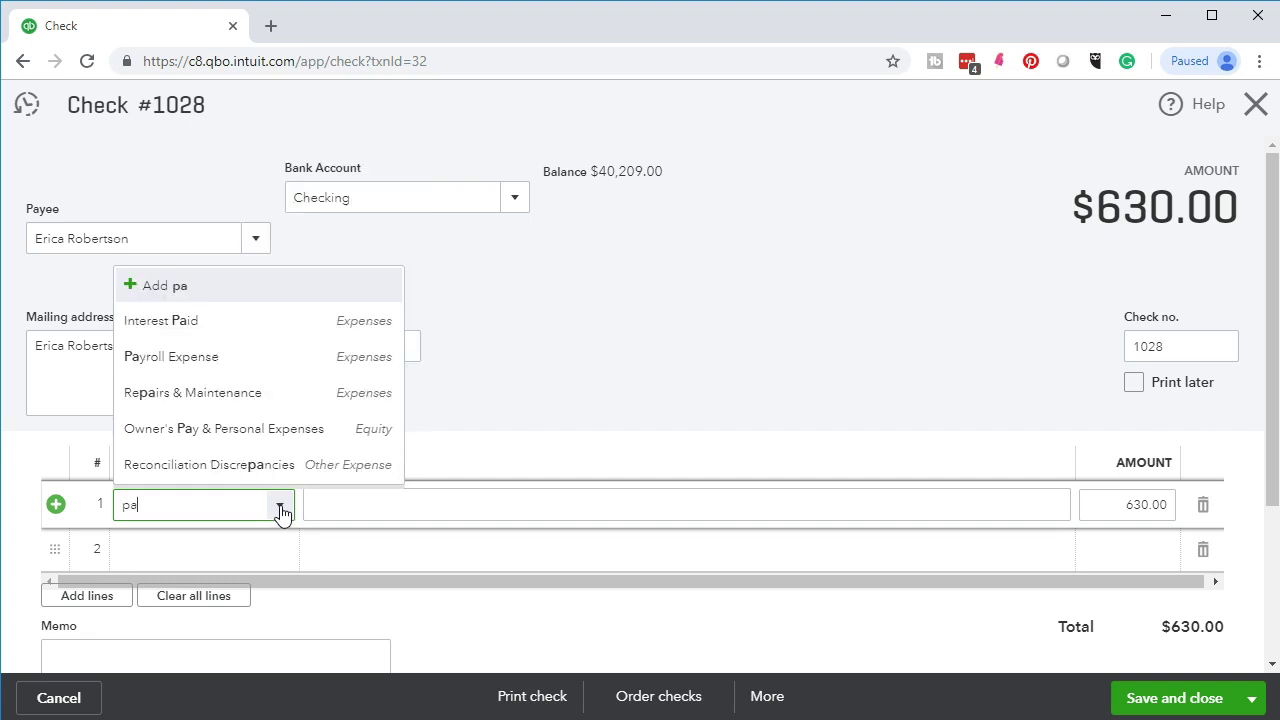
left_click(218, 358)
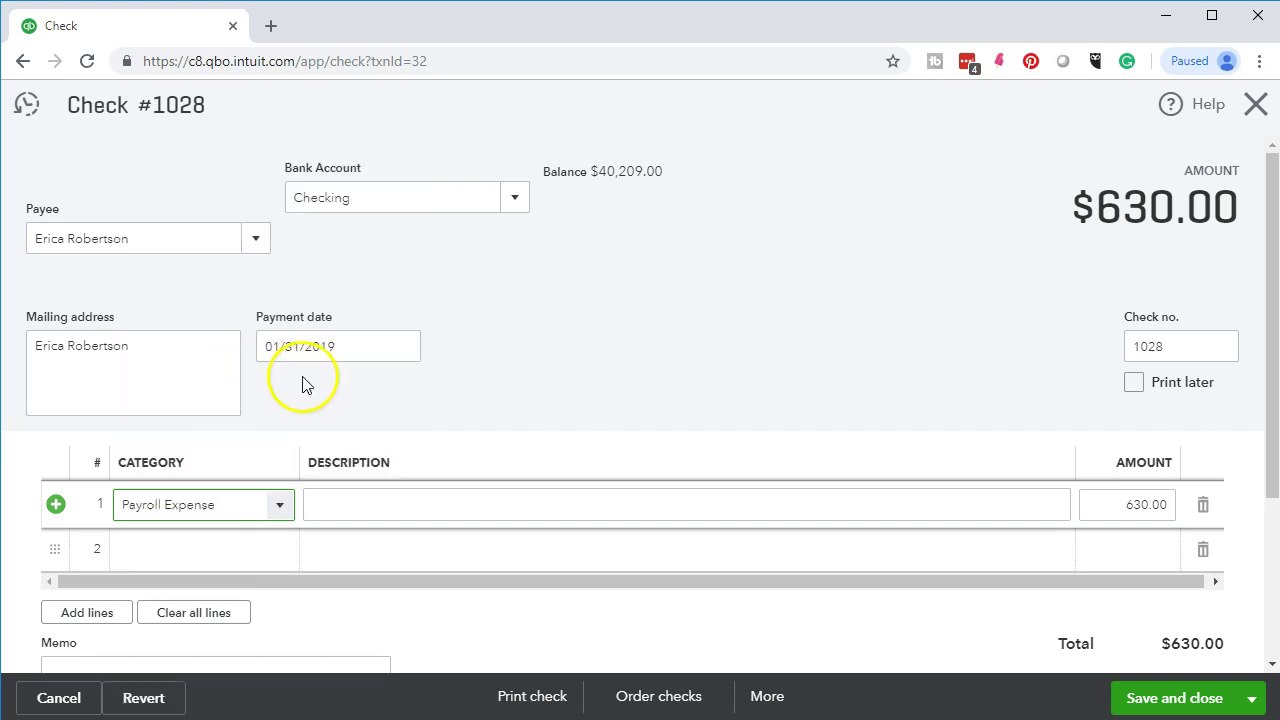
left_click(1163, 698)
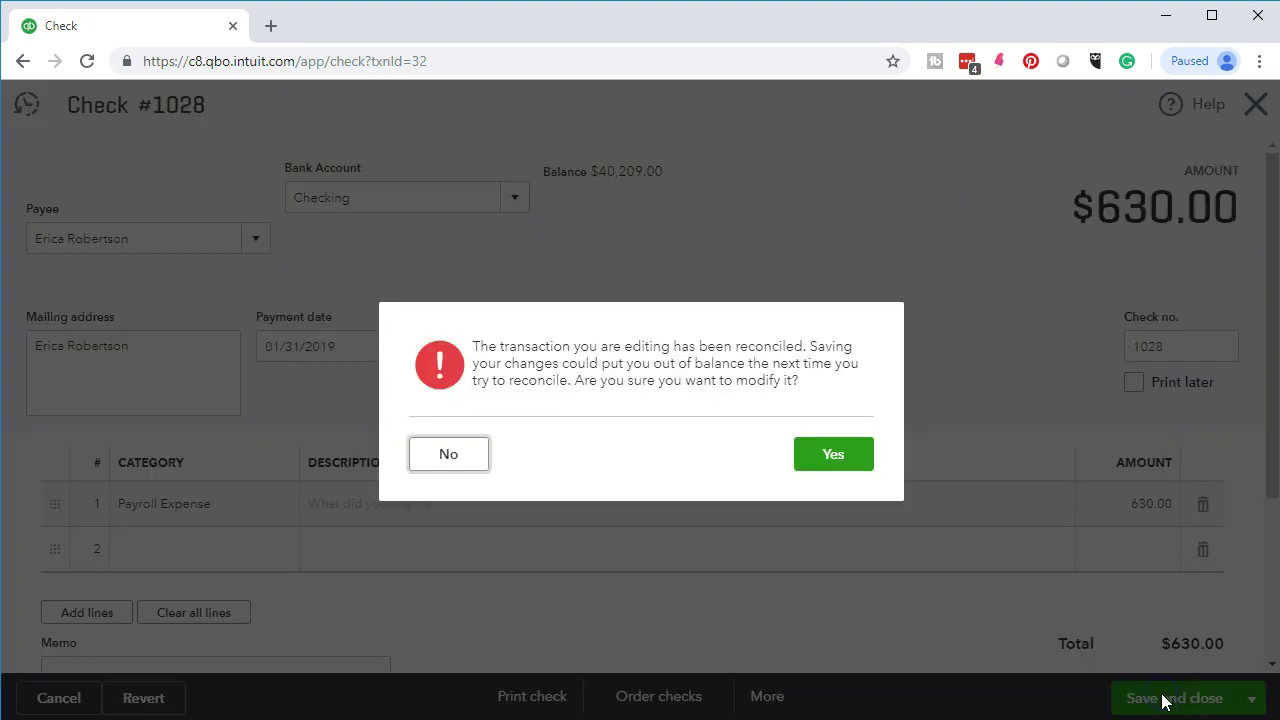
left_click(846, 457)
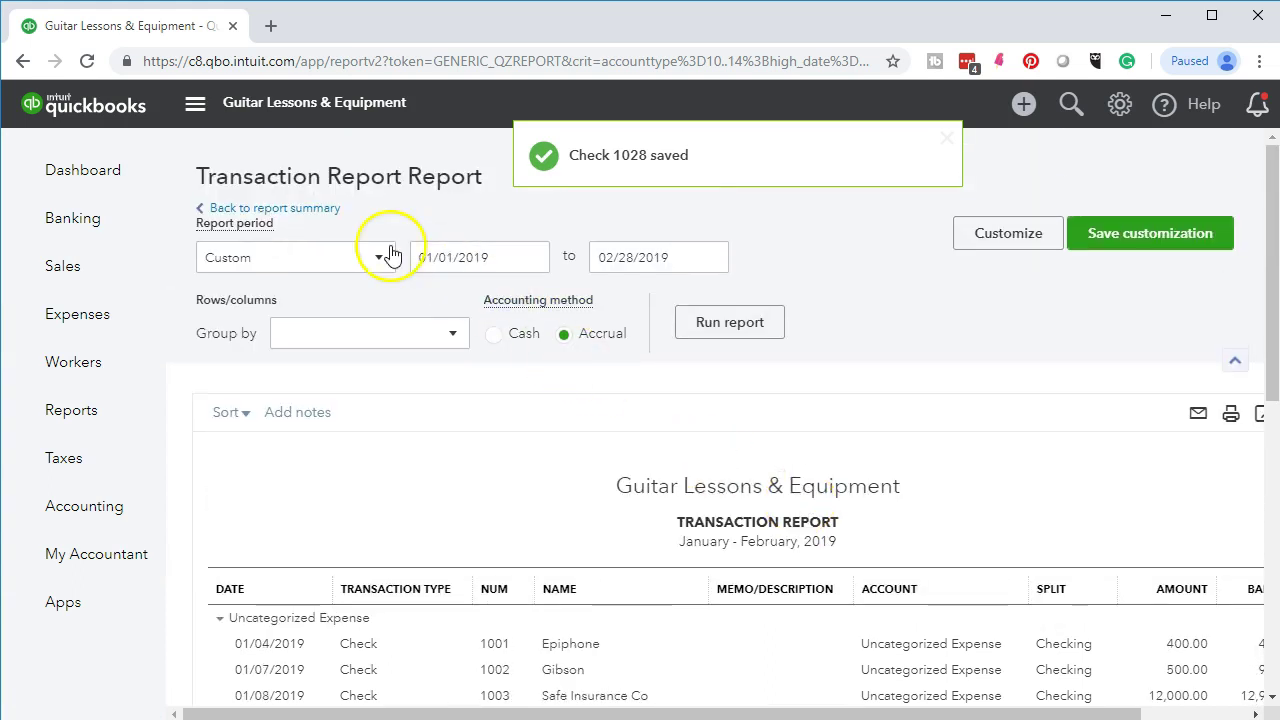
Step: Go back to the Profit and Loss summary and examine the transactions behind the Payroll Expense total
left_click(321, 209)
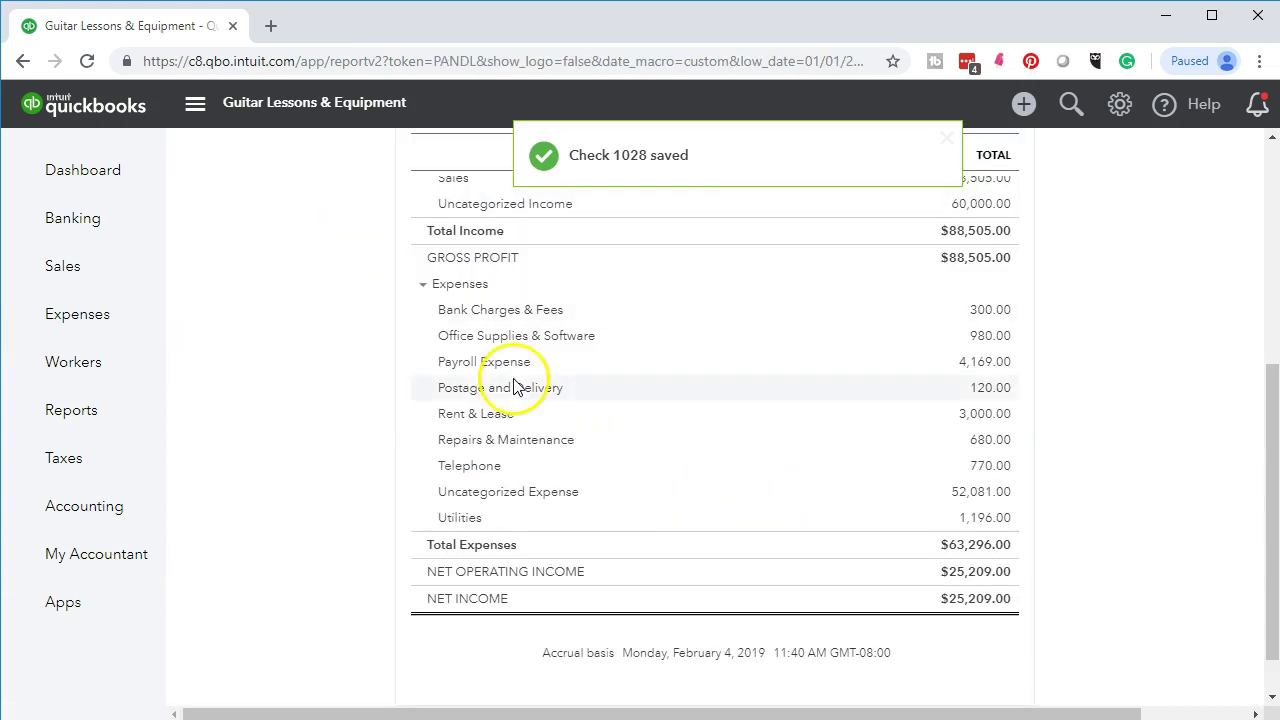
left_click(987, 366)
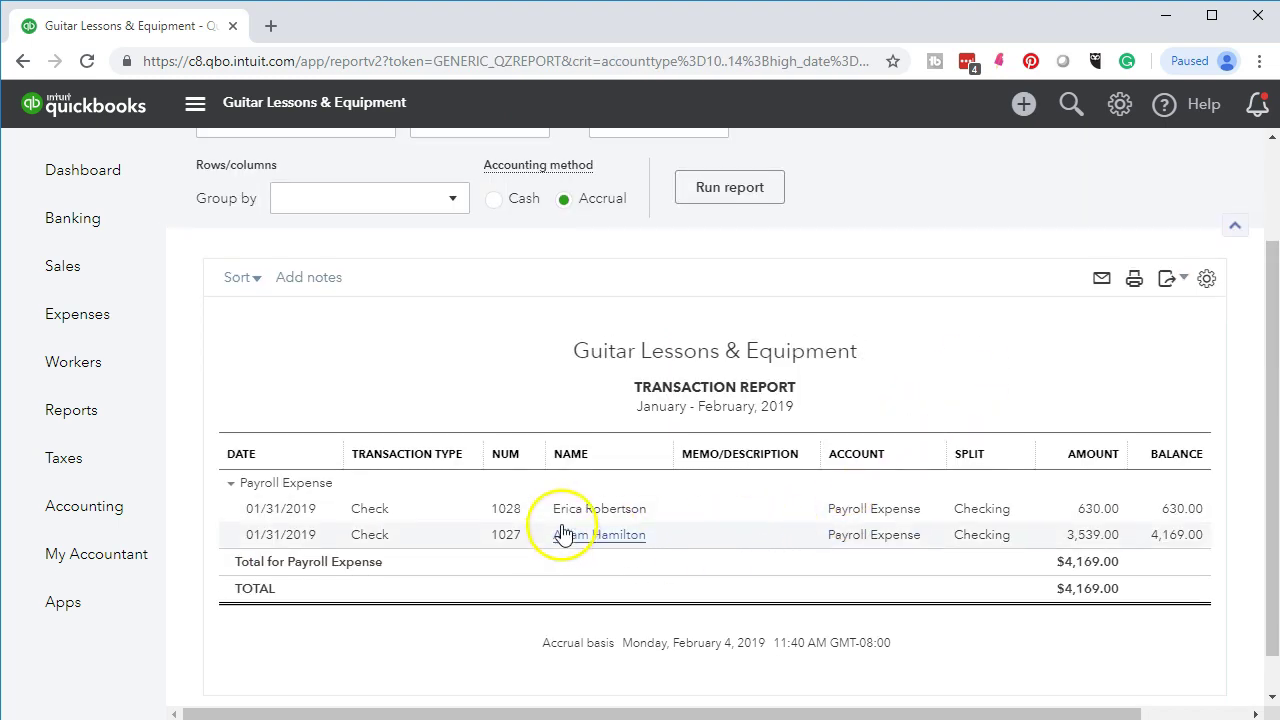
scroll(550, 520, "up", 3)
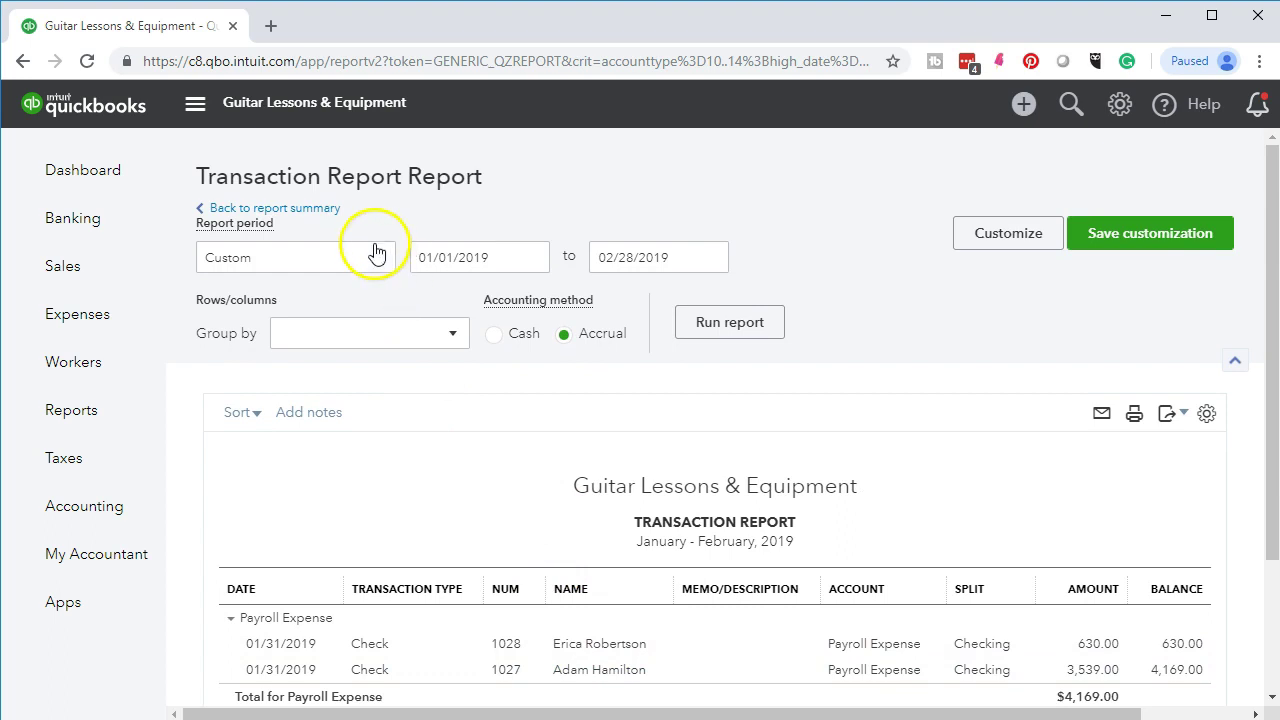
Step: Reopen the Uncategorized Expense transactions from the report summary and open check 1038 dated 02/28/2019
left_click(314, 220)
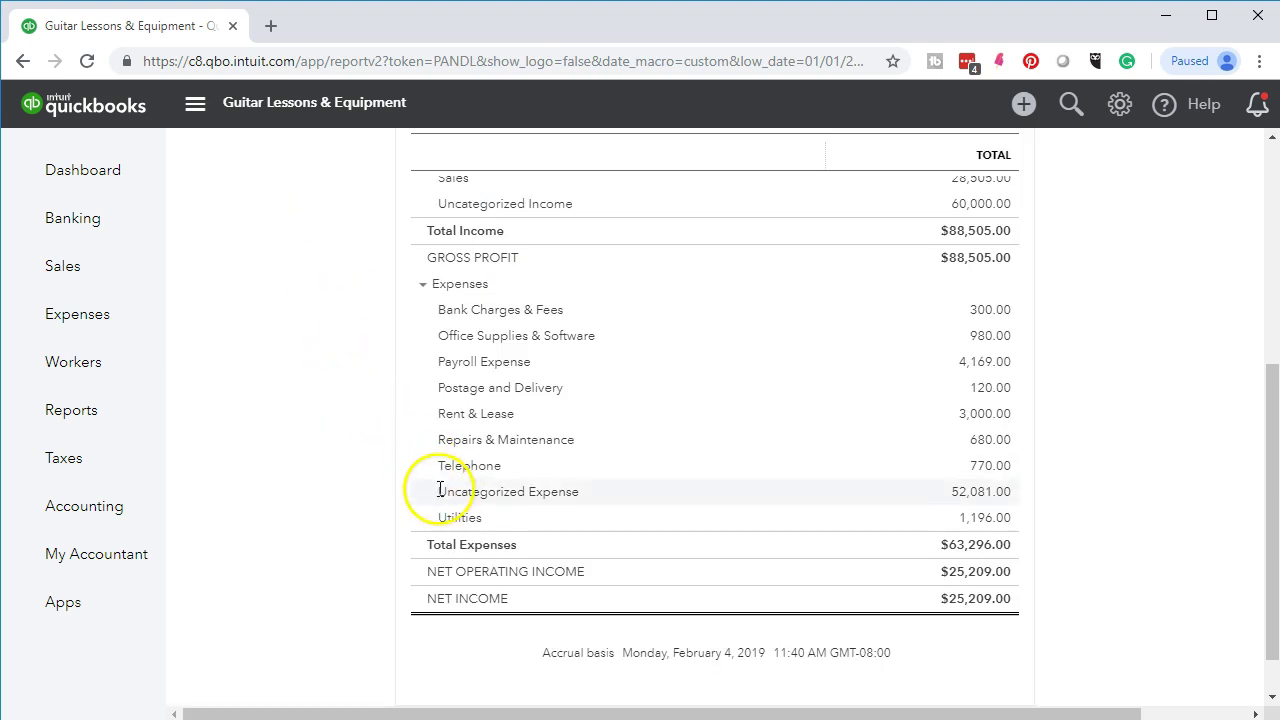
left_click(984, 499)
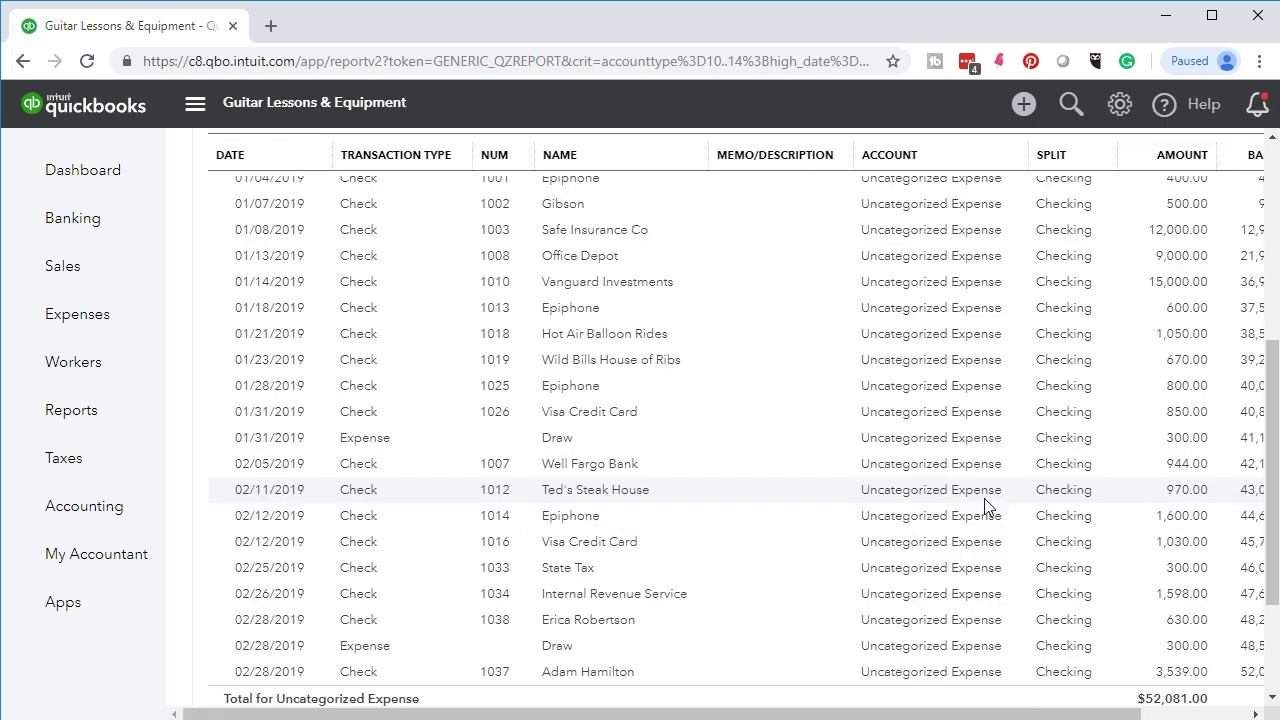
scroll(757, 543, "down", 2)
scroll(757, 543, "down", 1)
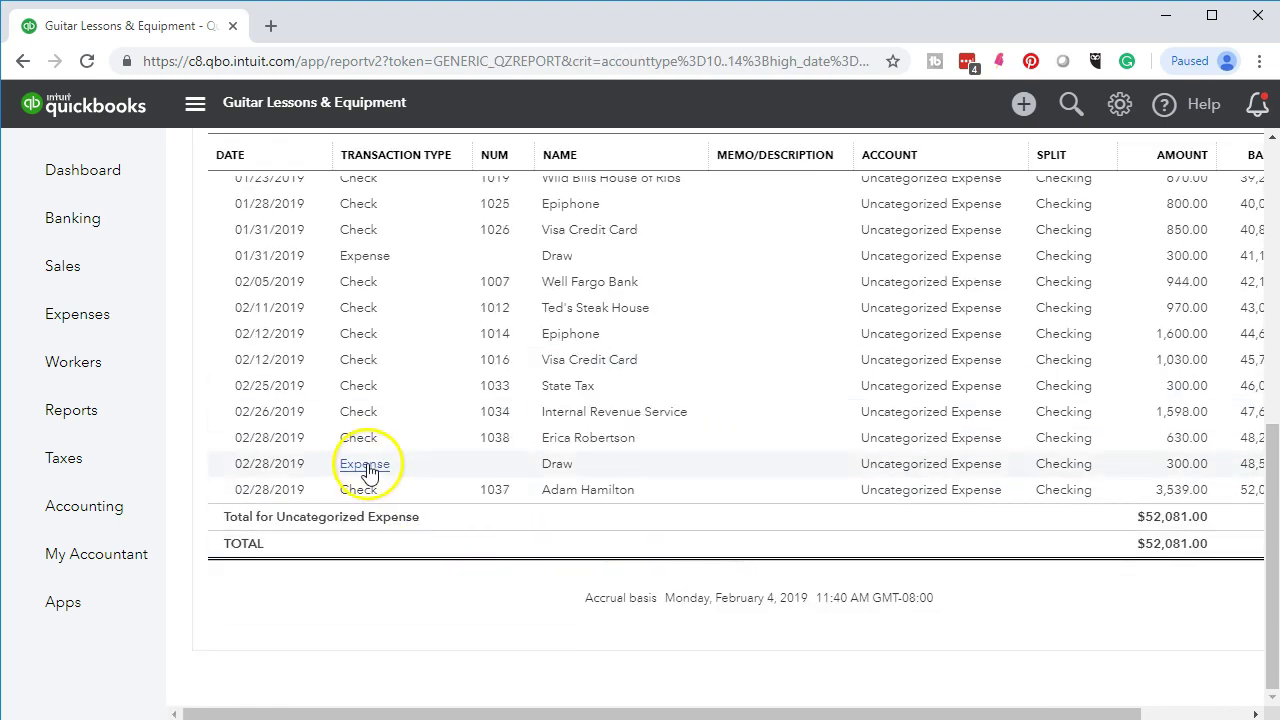
left_click(597, 443)
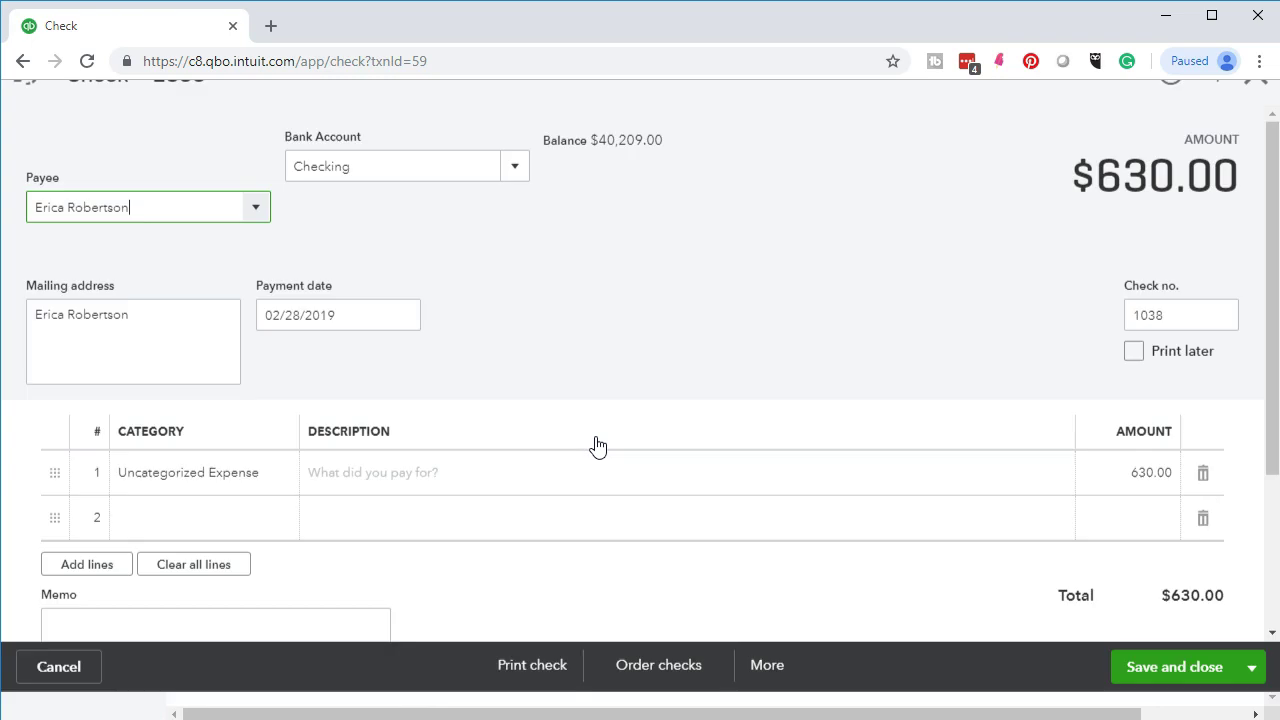
Step: Recategorize the first line of check 1038 as Payroll Expense and save the check, accepting the change to a reconciled transaction
left_click(277, 505)
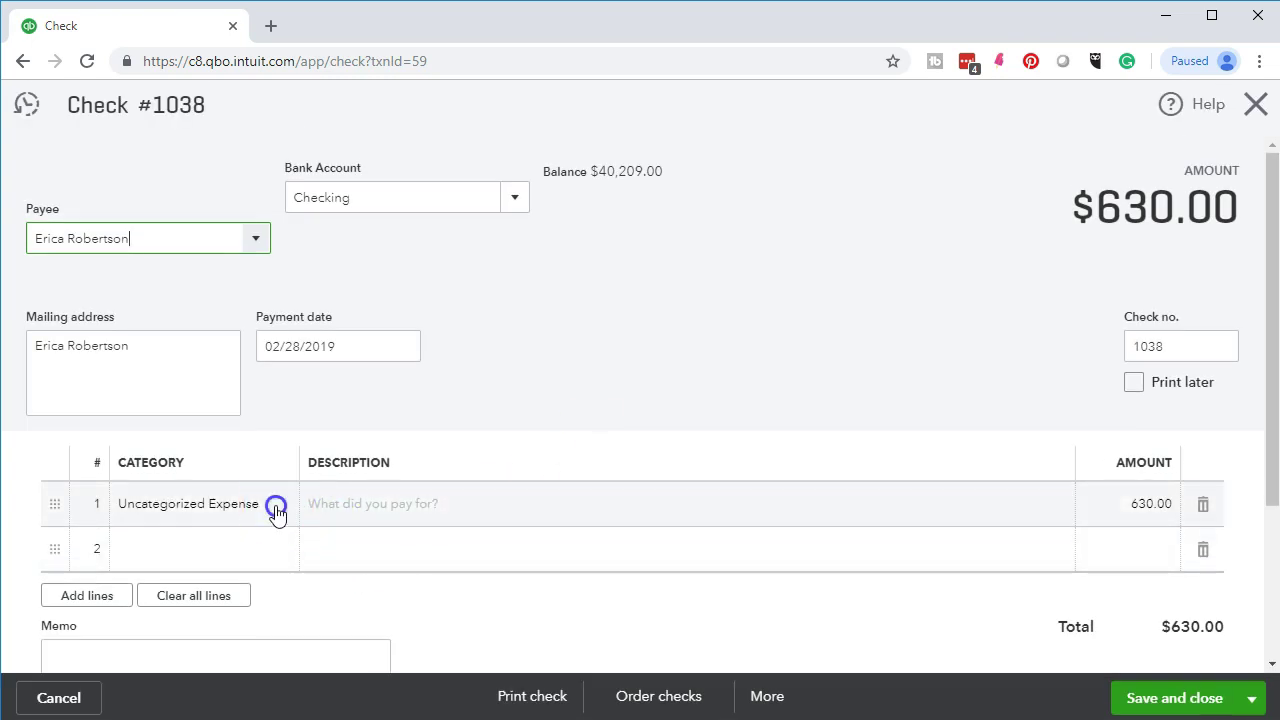
left_click(278, 508)
type("payr")
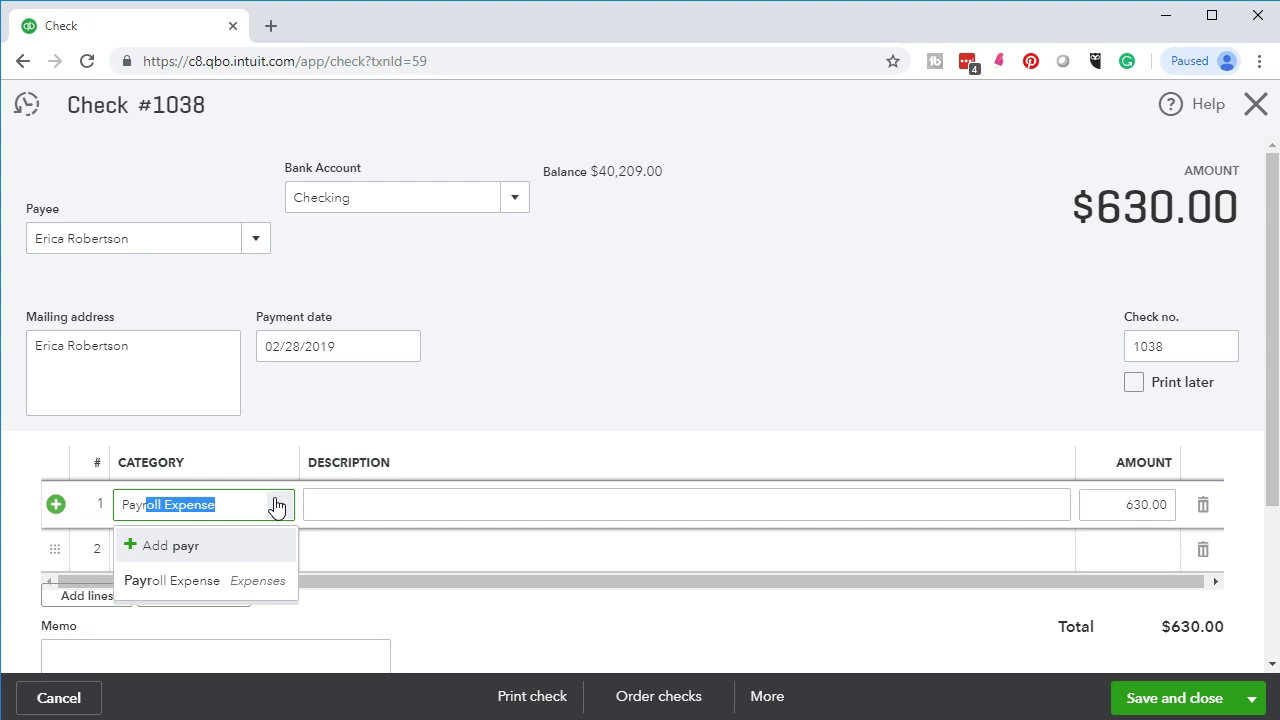
left_click(220, 577)
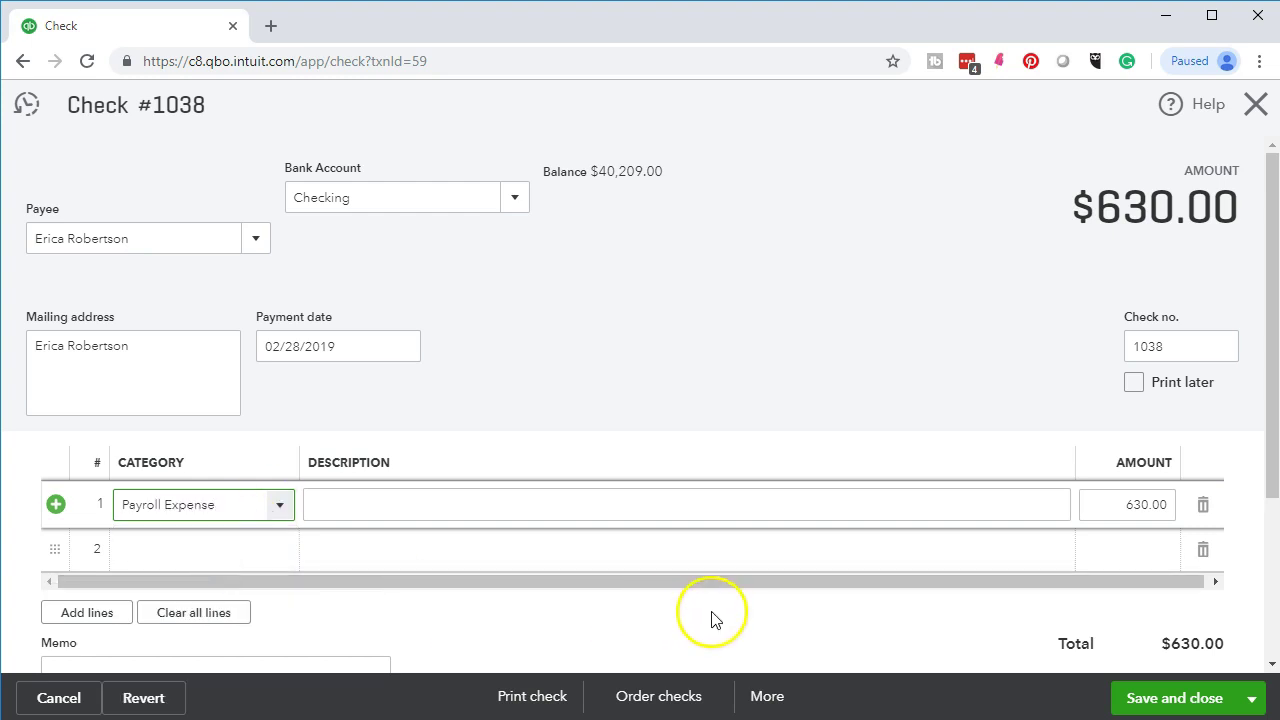
scroll(730, 615, "down", 2)
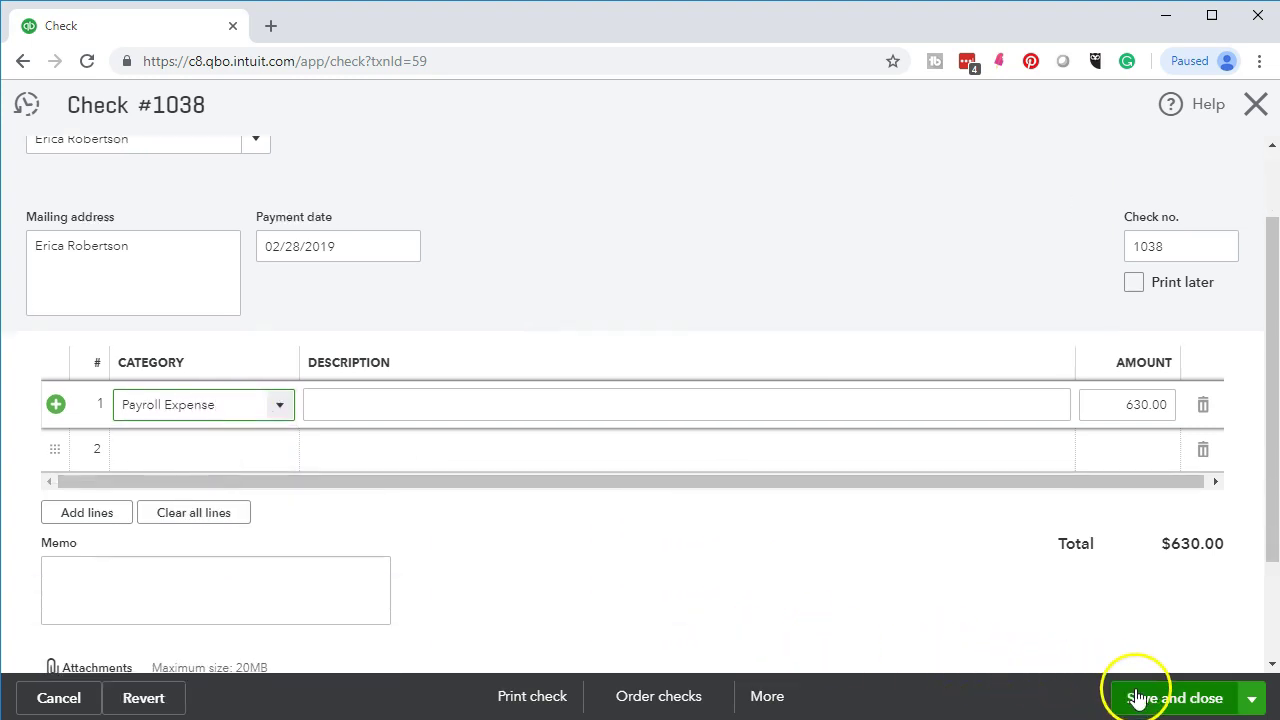
left_click(1137, 697)
left_click(876, 459)
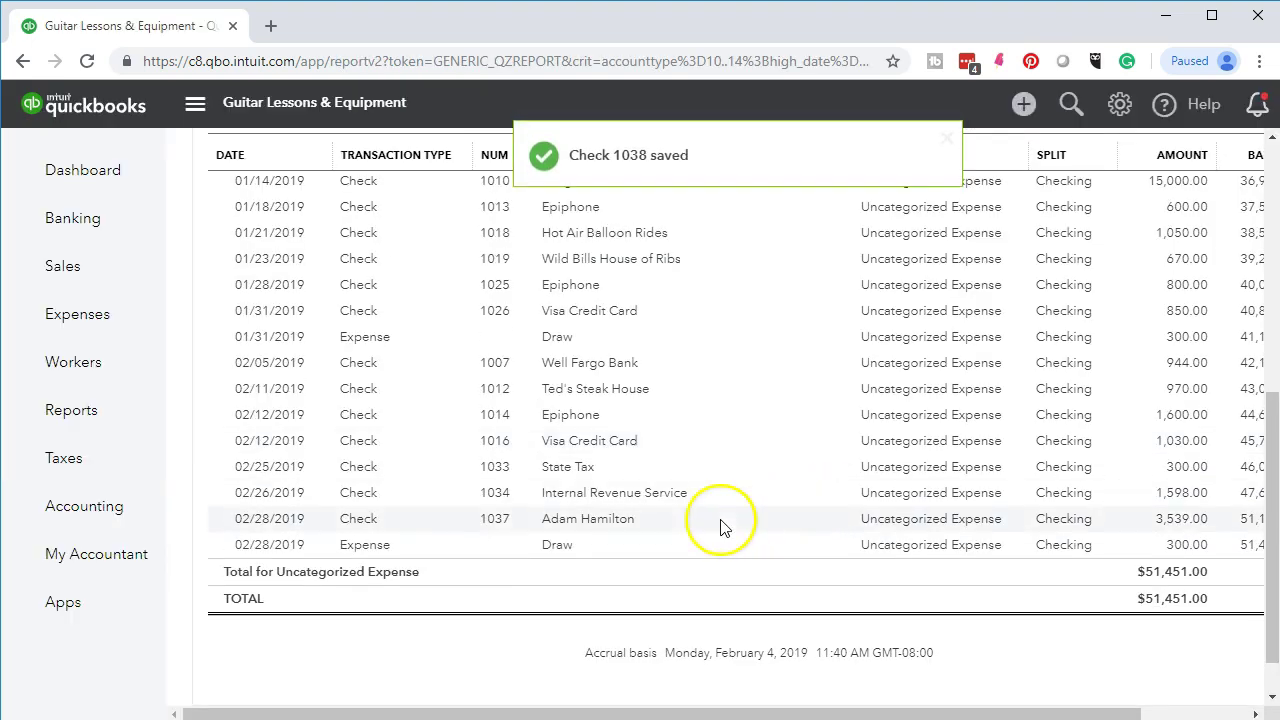
Step: Open check 1037 dated 02/28/2019, set its first line's category to Payroll Expense and save the reconciled check
left_click(612, 522)
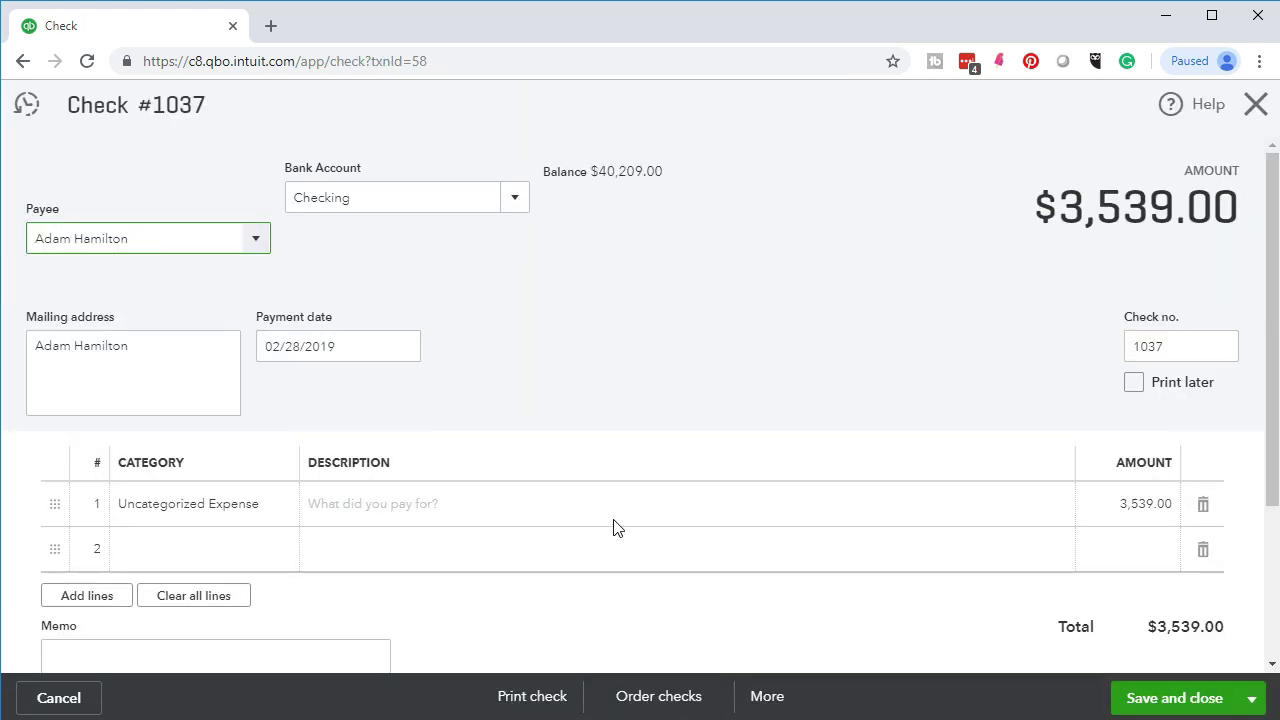
left_click(265, 508)
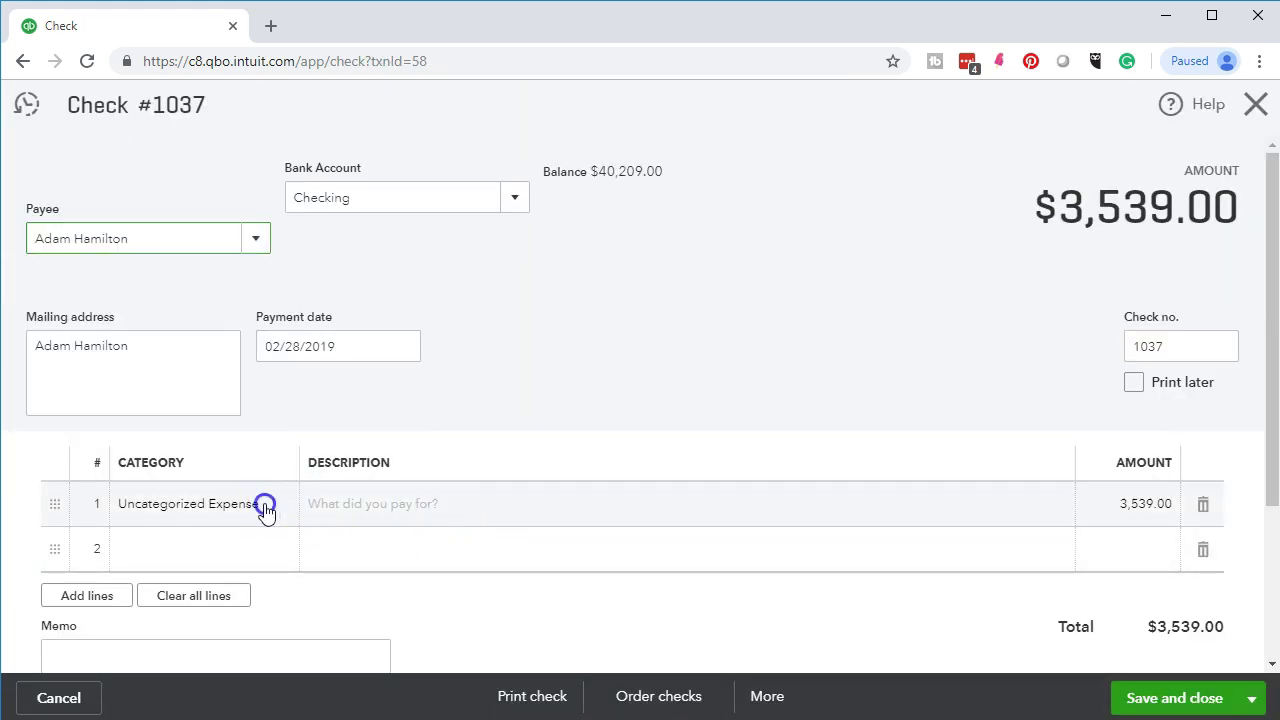
type("payro")
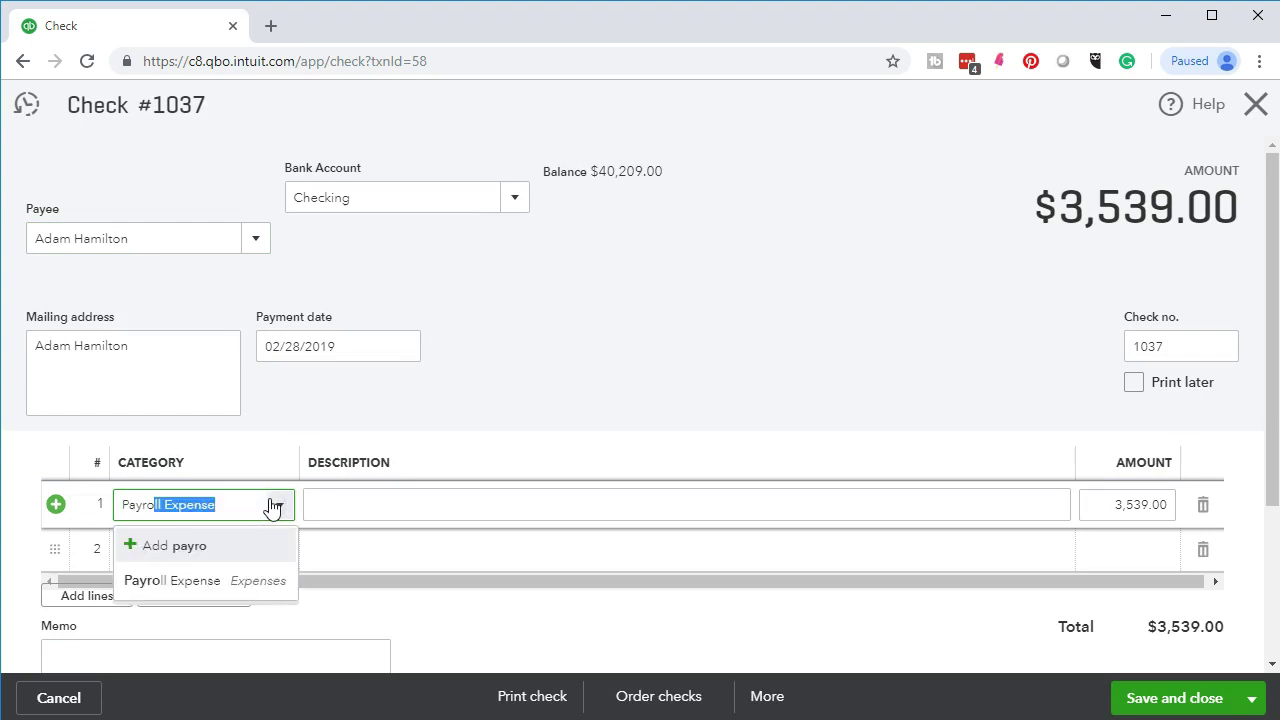
left_click(264, 580)
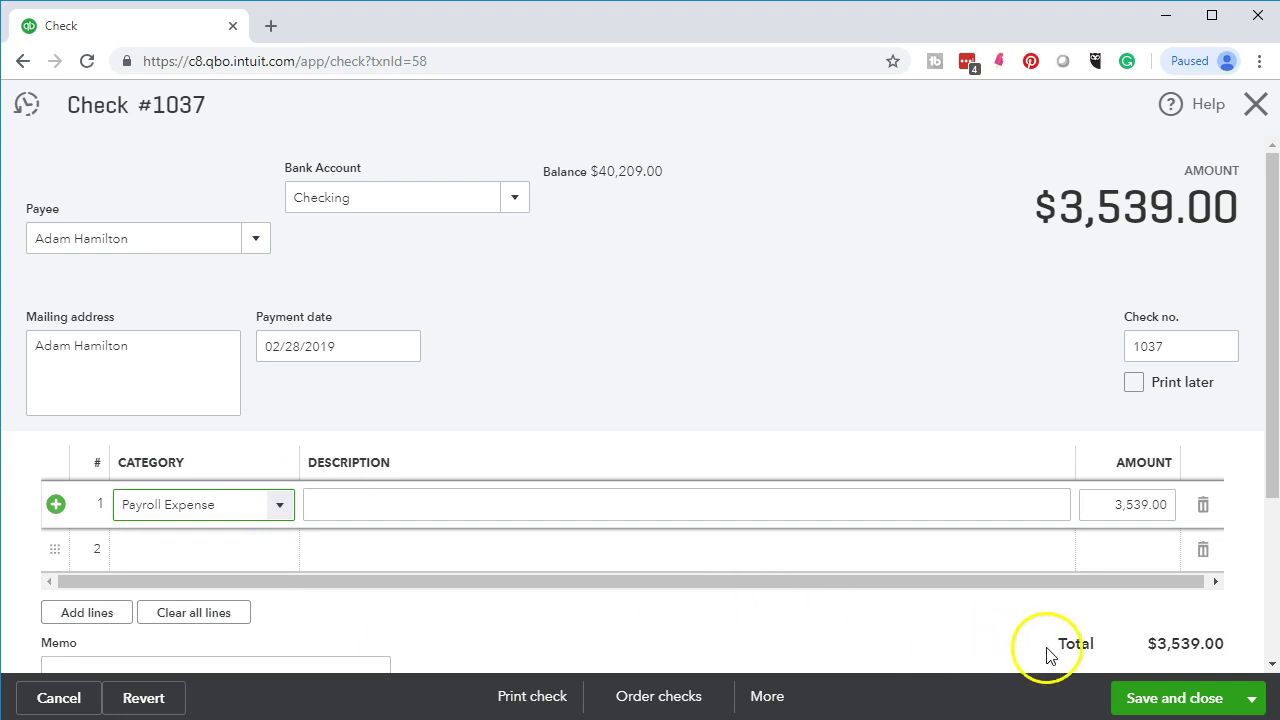
left_click(1128, 697)
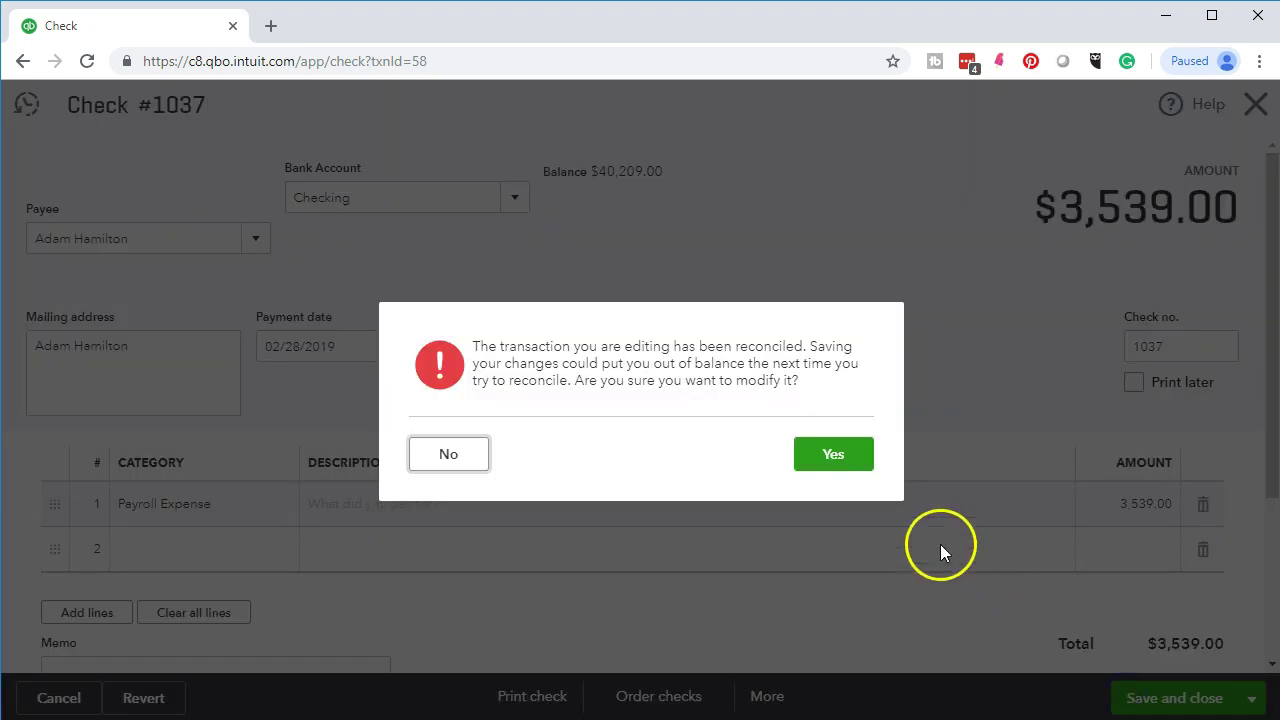
left_click(840, 456)
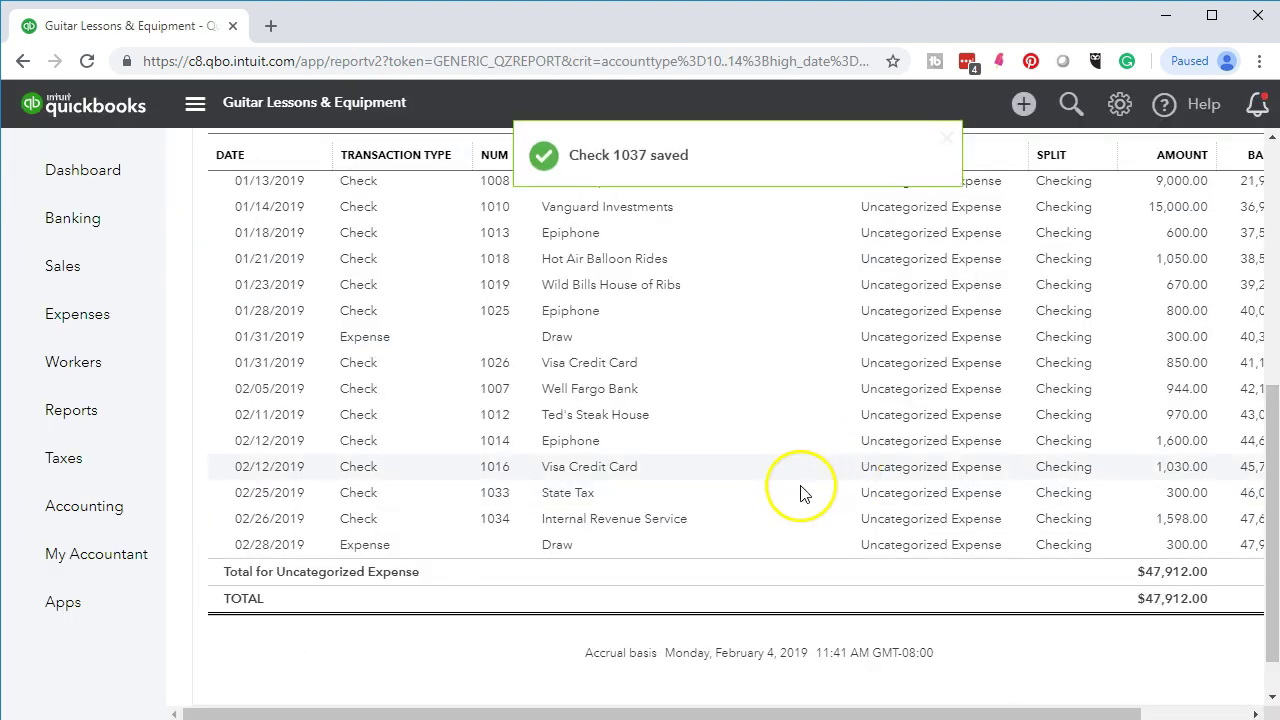
Step: Return to the Profit and Loss summary and drill into Payroll Expense to review the January and February 2019 checks
scroll(1000, 540, "down", 2)
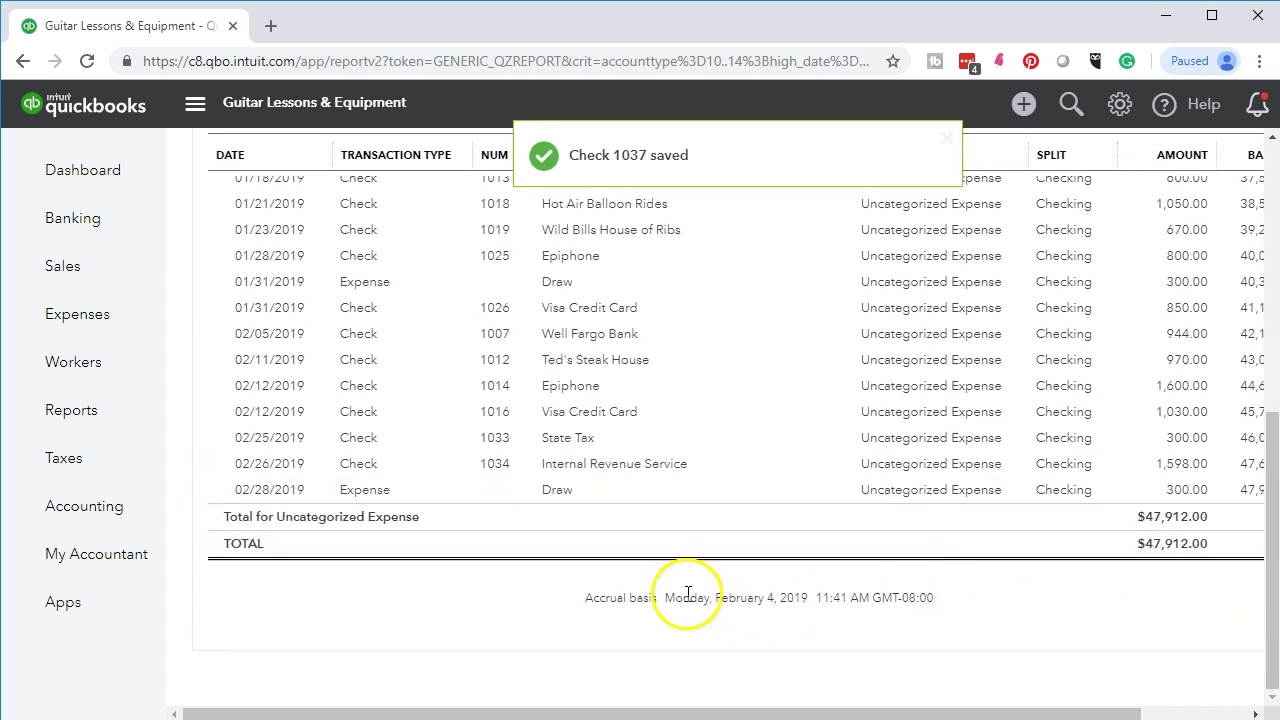
scroll(720, 630, "up", 6)
left_click(315, 160)
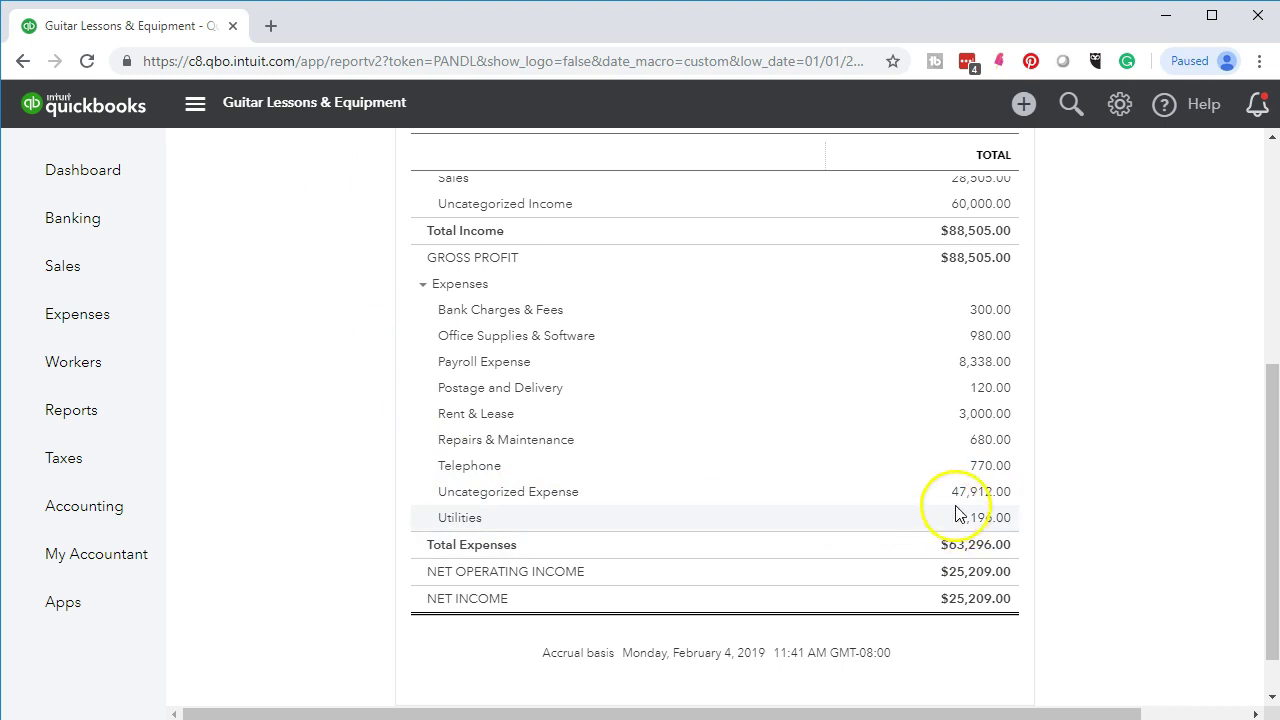
left_click(975, 362)
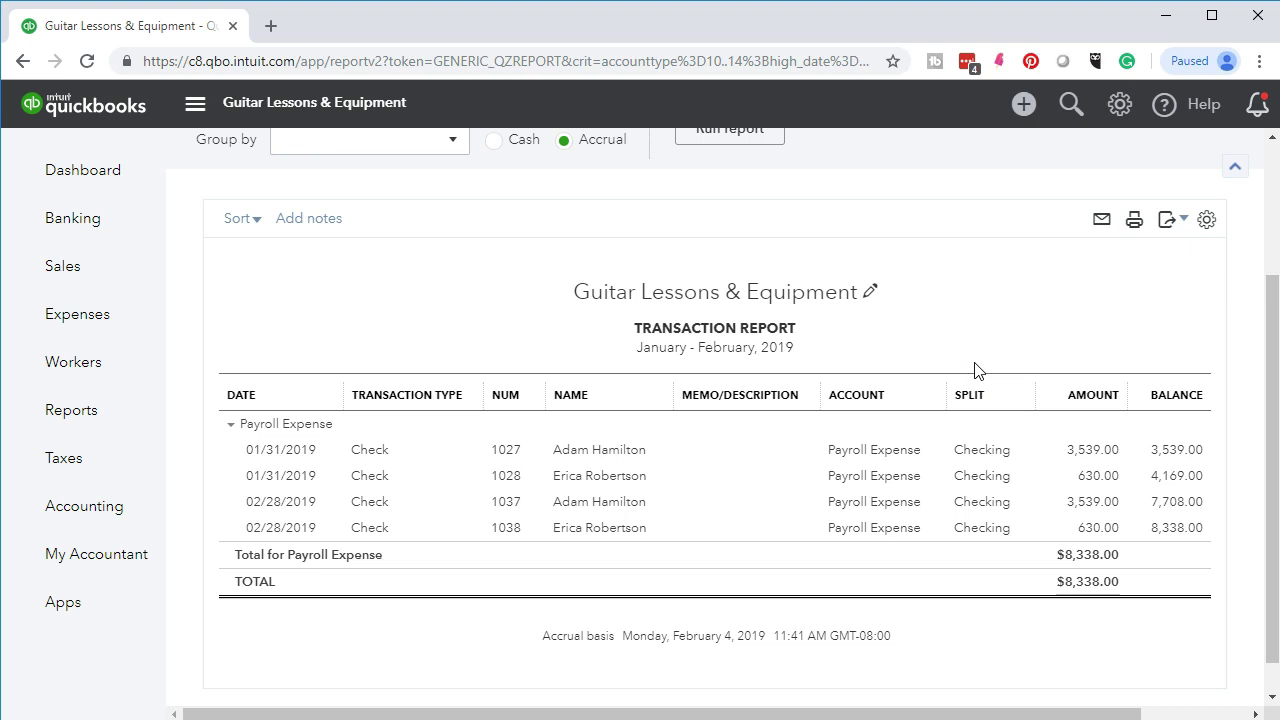
Step: Collapse the navigation sidebar and return to the Profit and Loss summary to review the Payroll Expense line
left_click(194, 103)
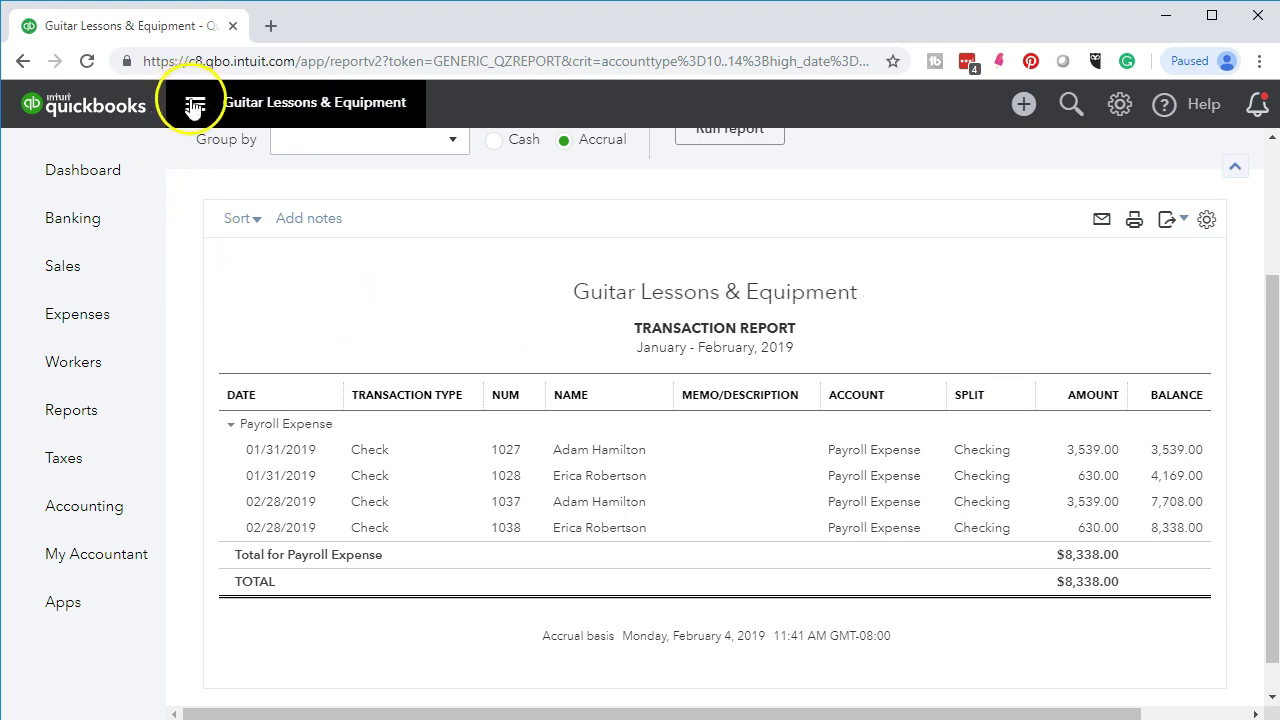
left_click(327, 436)
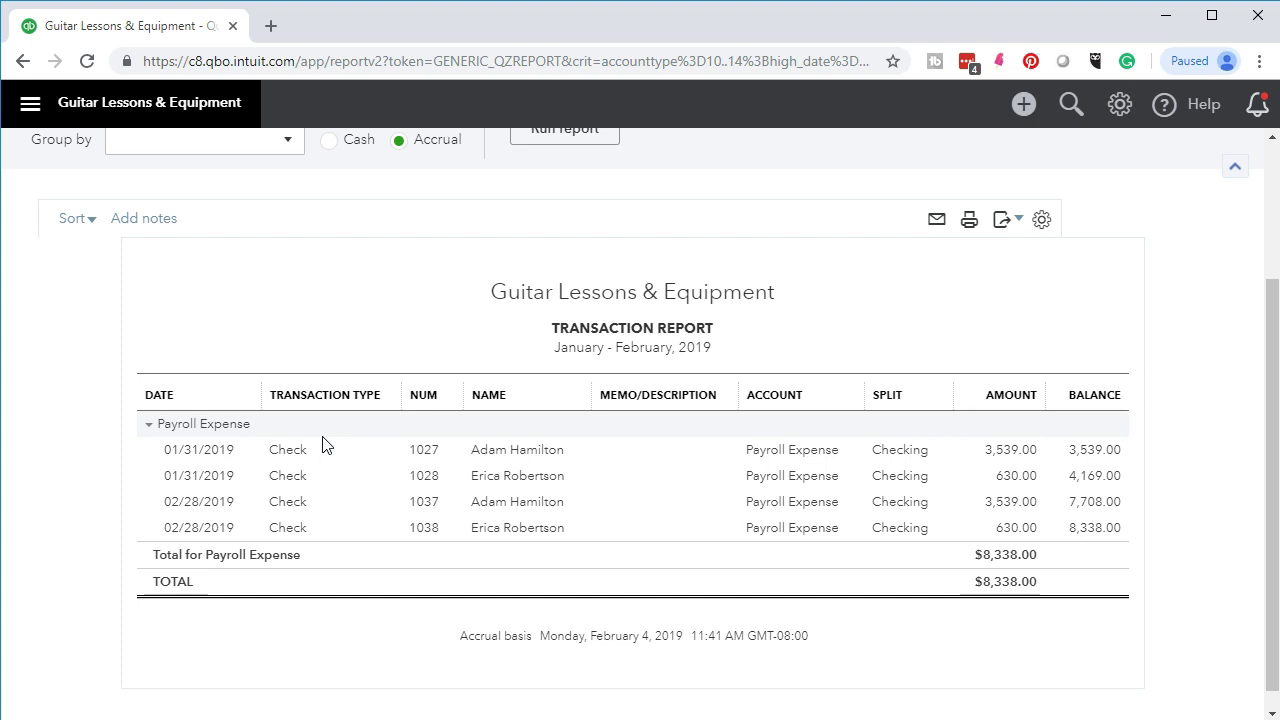
scroll(322, 445, "up", 2)
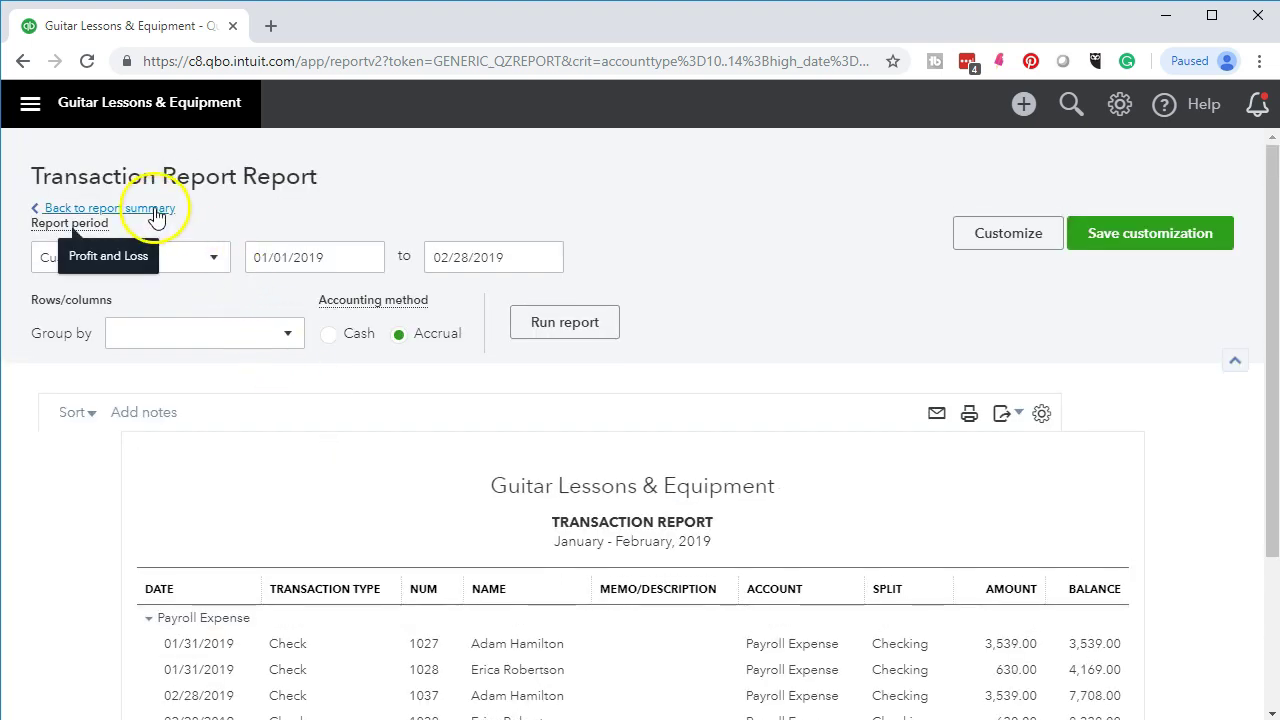
left_click(155, 211)
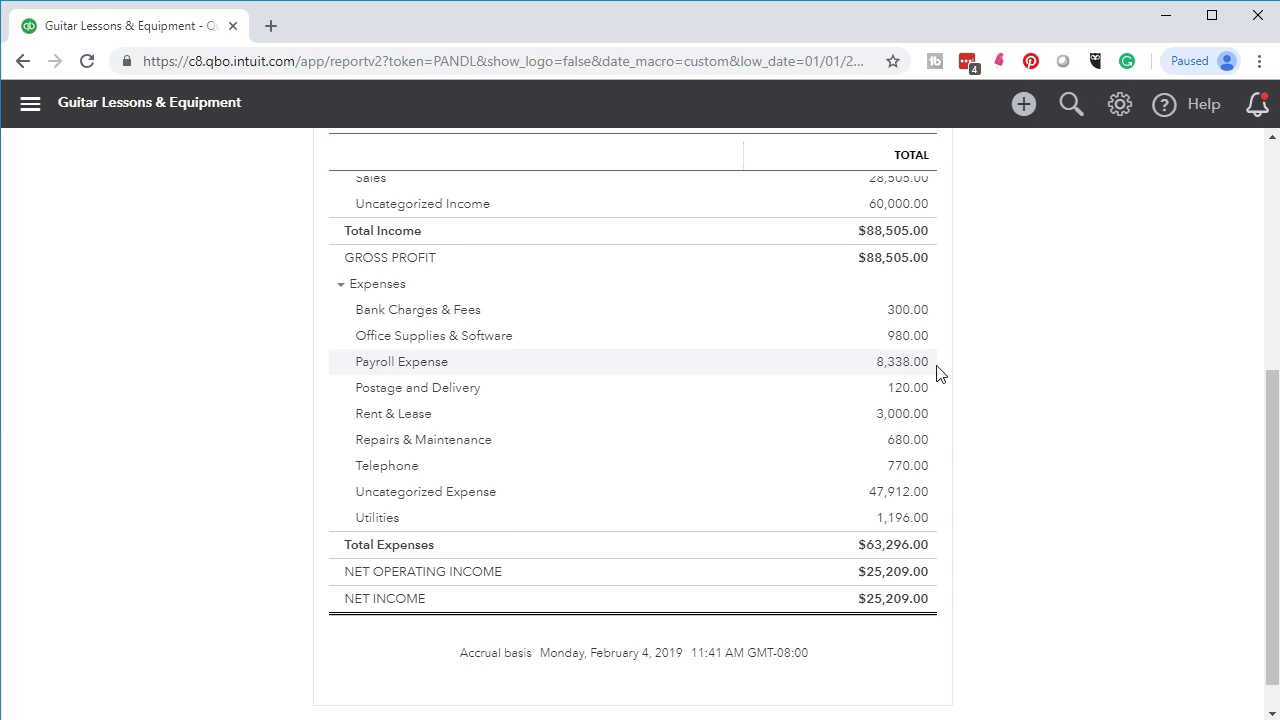
left_click(936, 364)
left_click(940, 364)
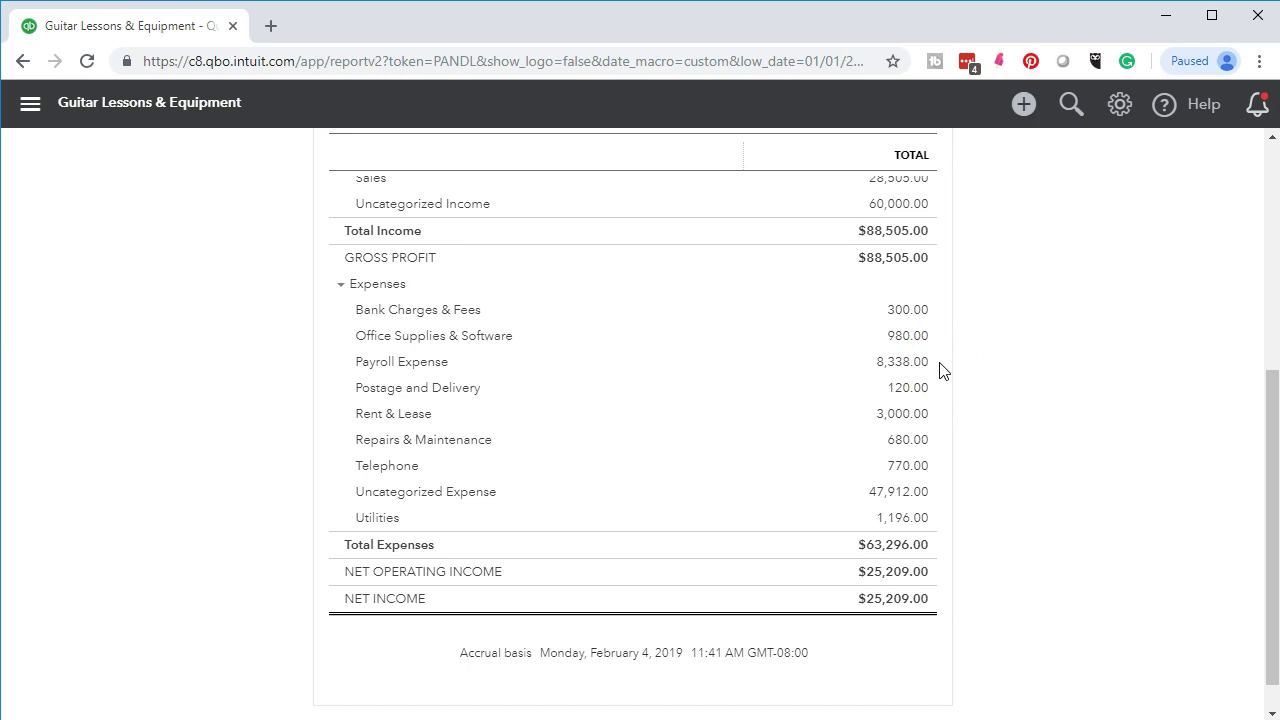
left_click(809, 603)
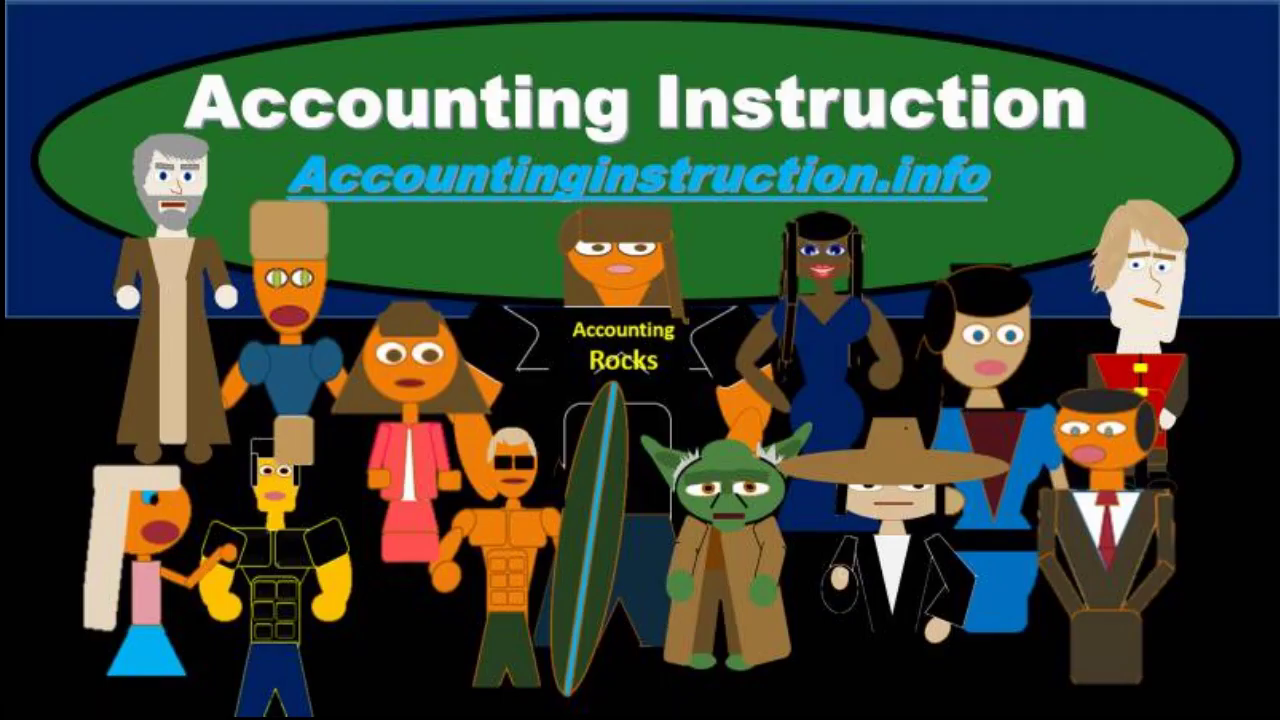